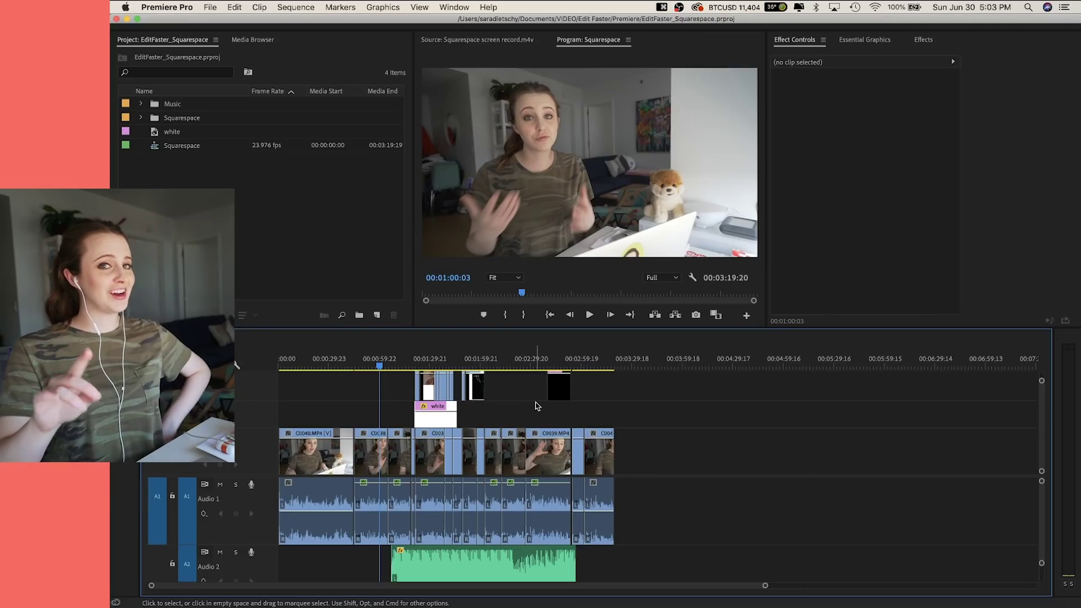
- Zoom into the timeline with the = key before loading the C0038.MP4 take
key(equal)
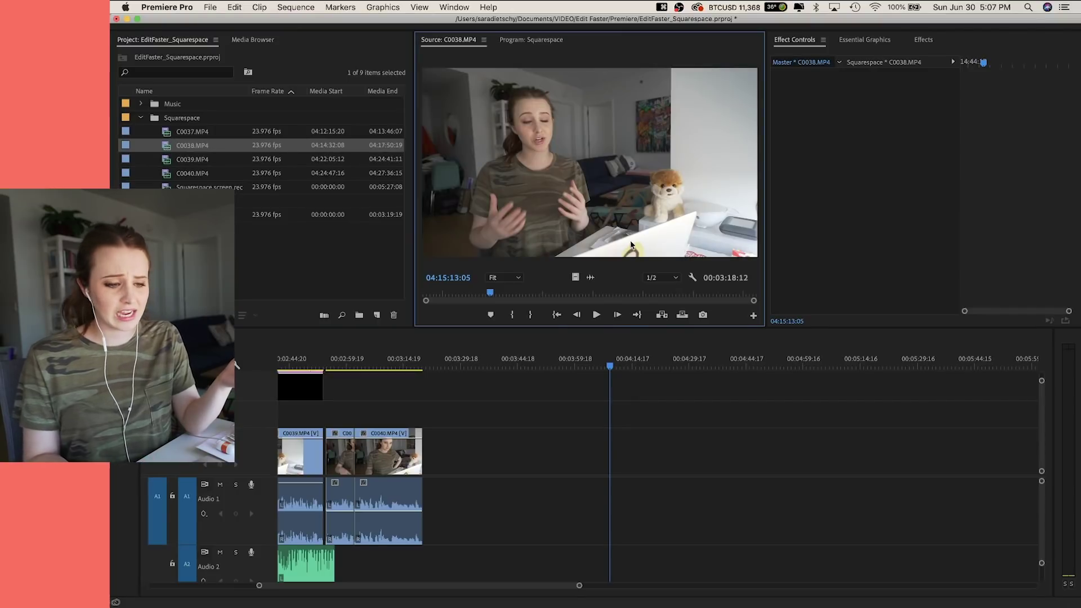
- Drop C0038.MP4 at the end of the sequence and split it at the playhead
drag(564, 466, 593, 465)
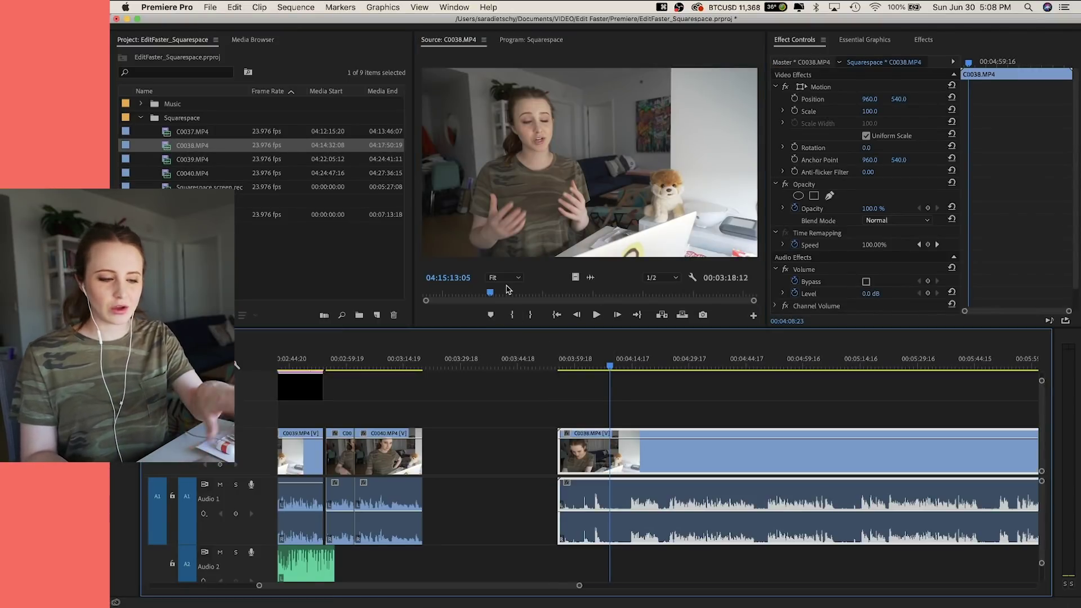
key(Delete)
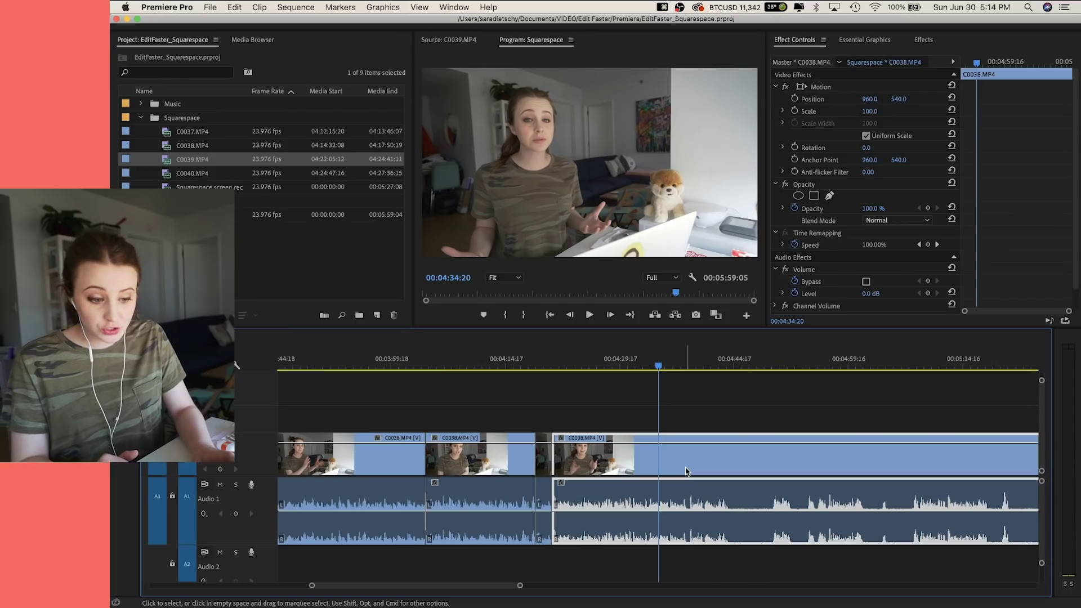
key(2)
key(super+z)
text(3)
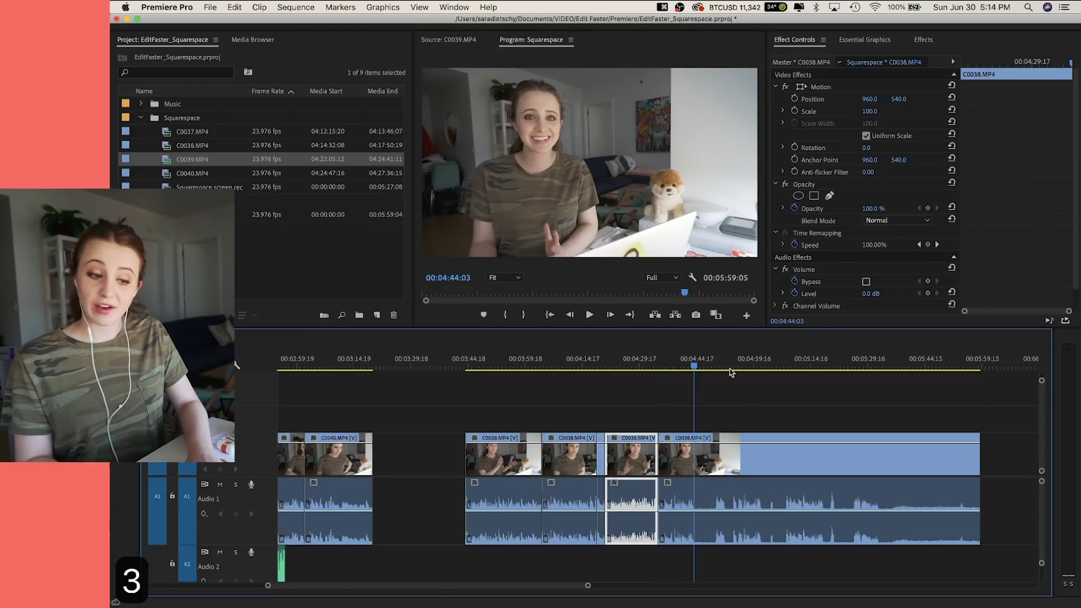
text(4443)
key(Return)
- Cut more sections of C0038 and trial ripple trims at 00:04:37:06, undoing the last
key(3)
key(3)
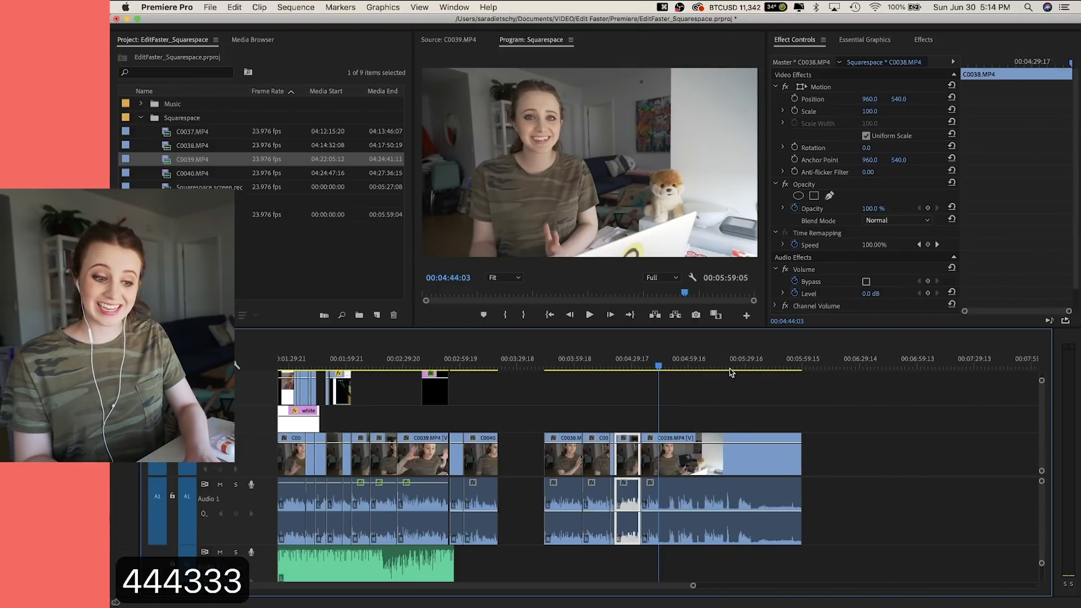
key(4)
key(4)
key(4)
key(4)
key(4)
key(q)
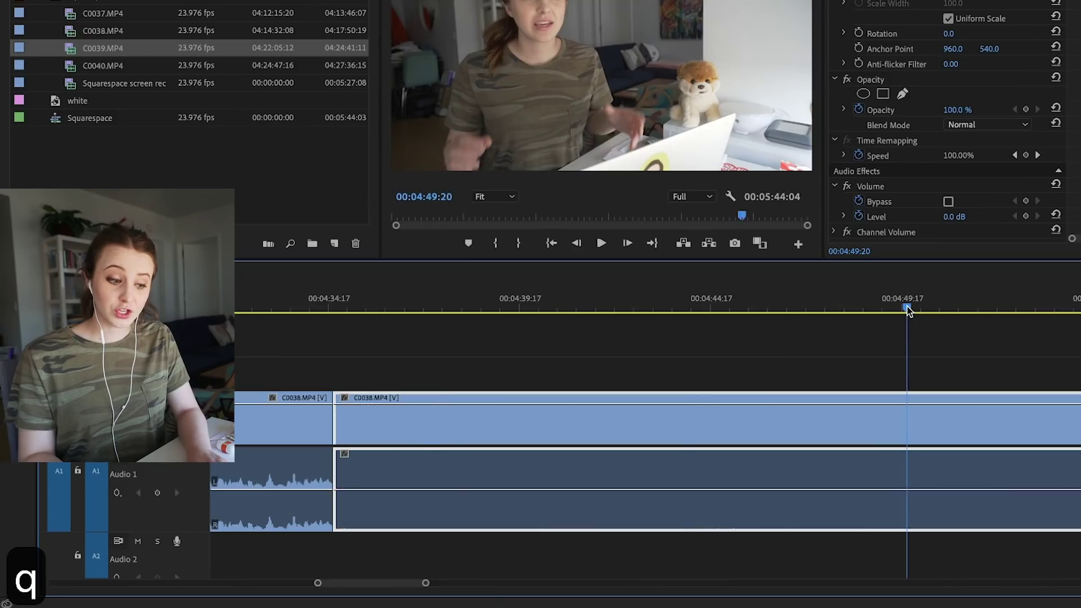
drag(417, 298, 426, 294)
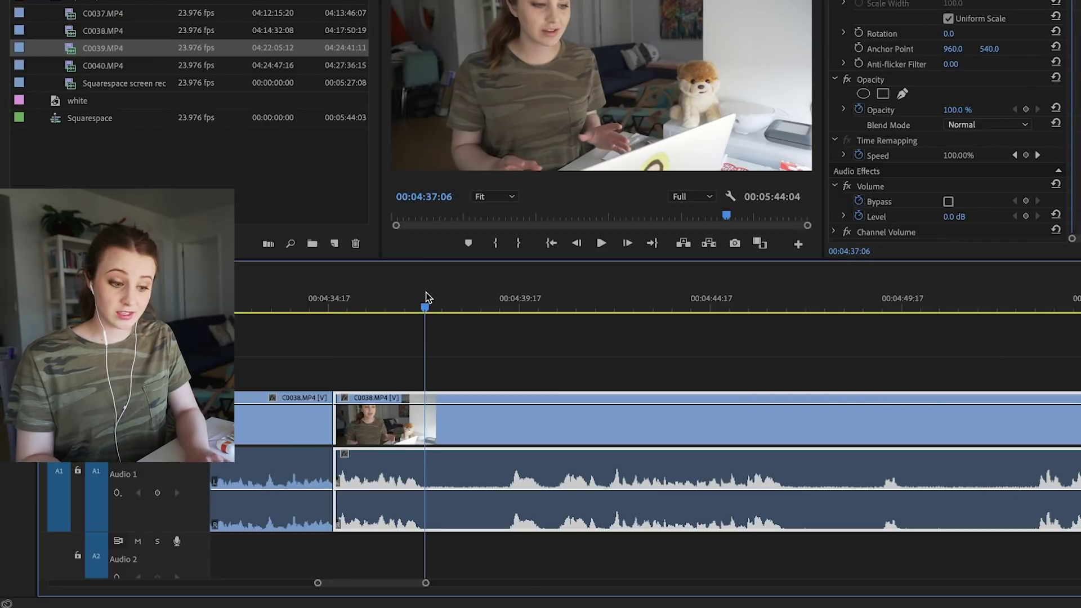
key(w)
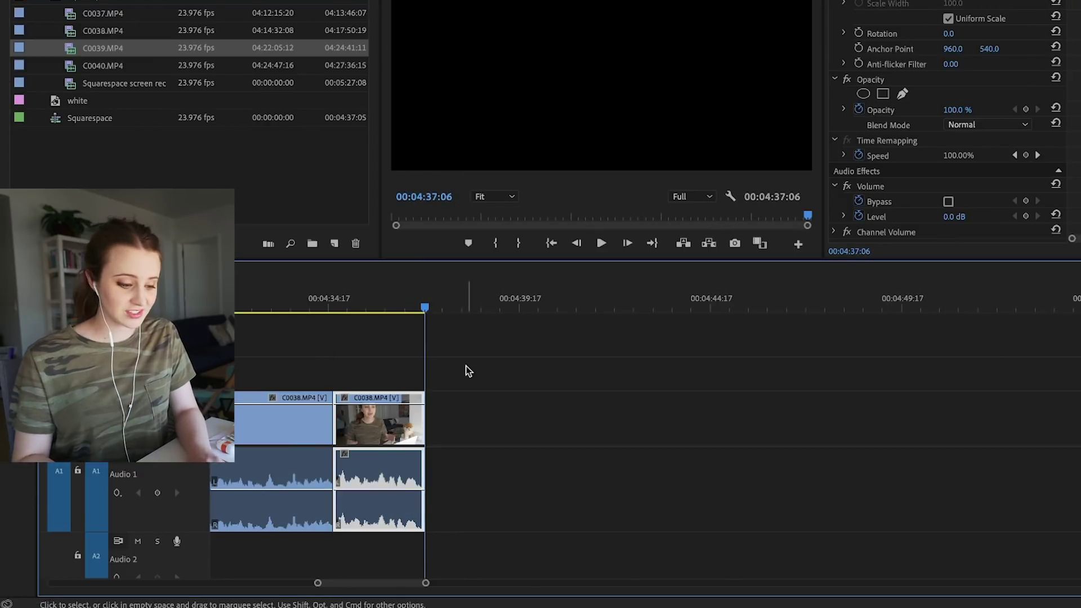
key(super+z)
- Mark an in/out range on the sequence, then clear it
key(e)
drag(355, 294, 379, 291)
key(r)
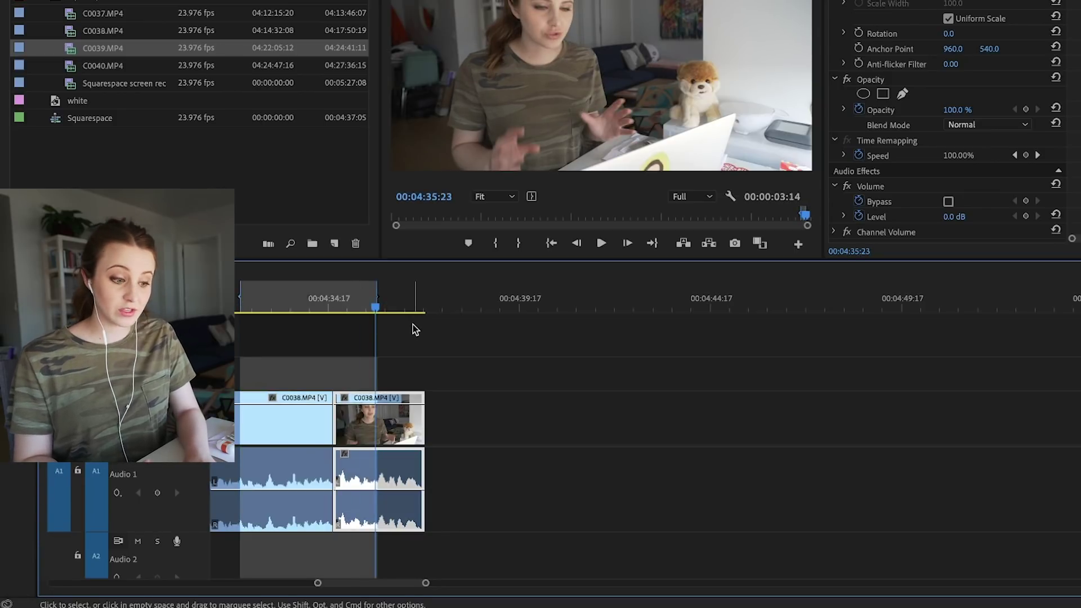
key(t)
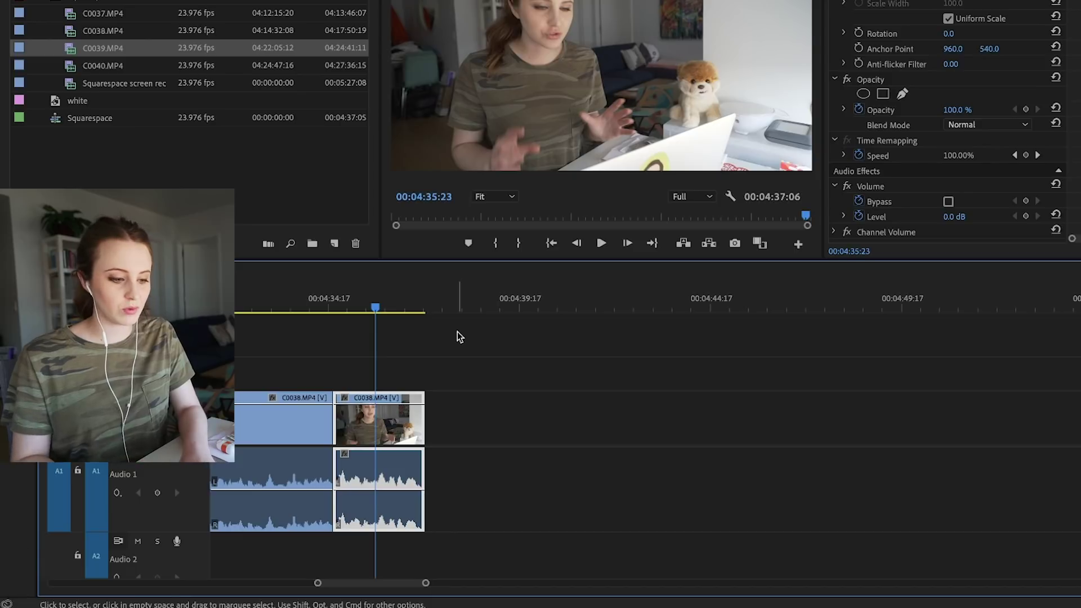
- Ripple-shorten the first C0038 piece, then razor-split the second C0038 clip
key(y)
drag(328, 416, 297, 420)
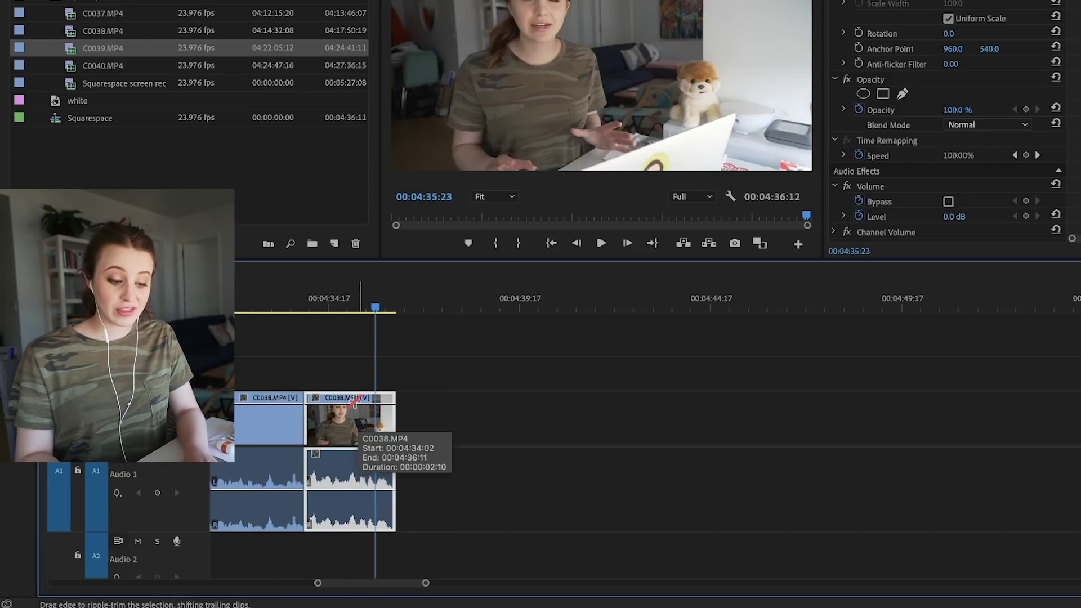
key(v)
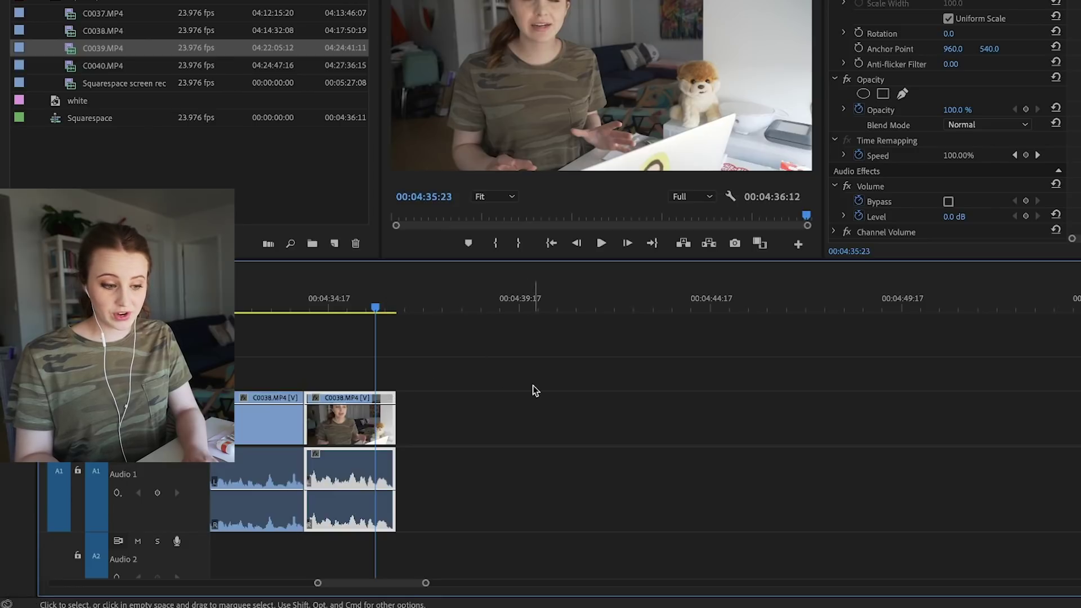
key(c)
click(350, 417)
- Extend only the last clip's video out point to about 00:04:37:19
key(v)
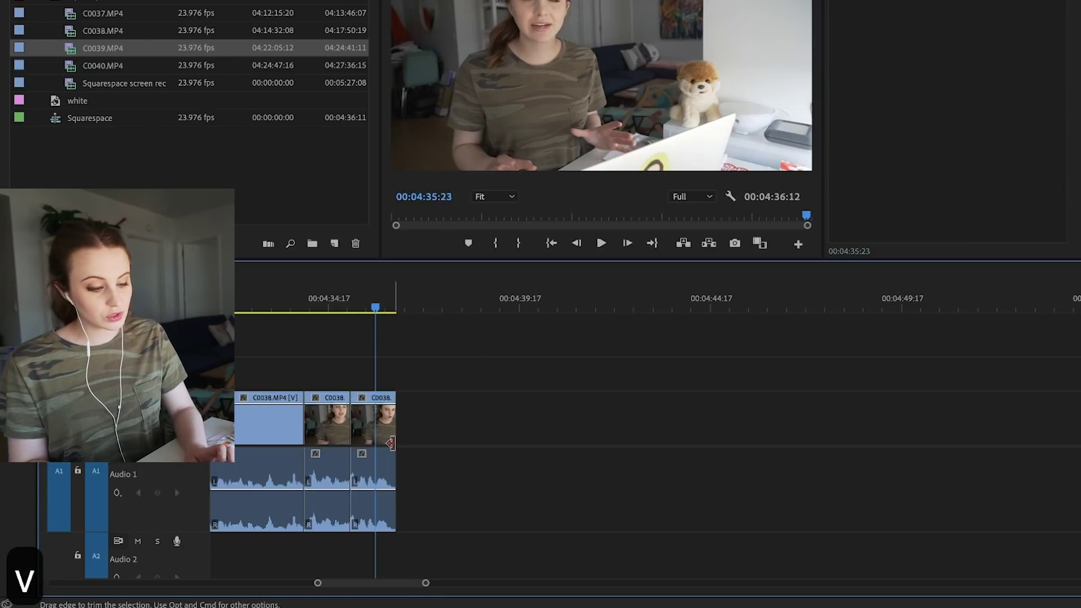
key(Right)
key(Right)
key(Right)
key(Right)
key(x)
key(equal)
key(equal)
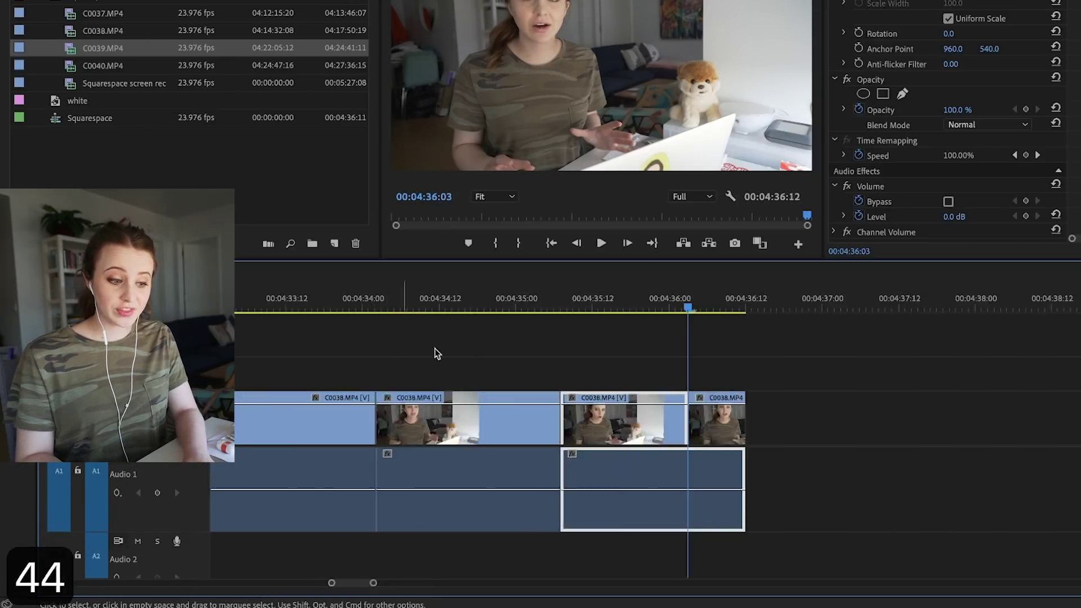
drag(744, 420, 942, 420)
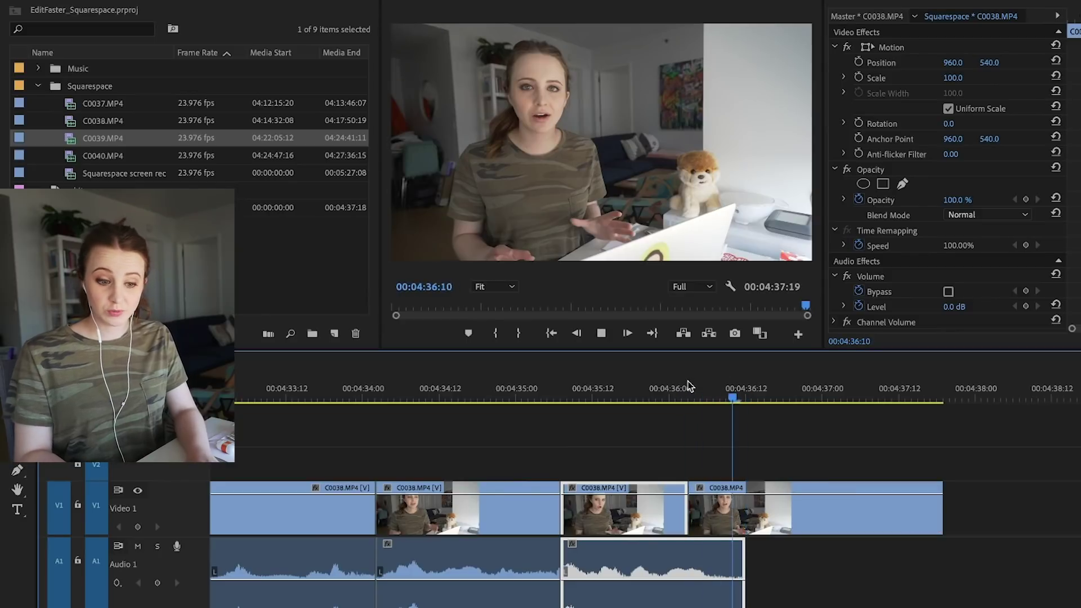
- Review the extended cut by scrubbing back to around 00:04:36:02
key(space)
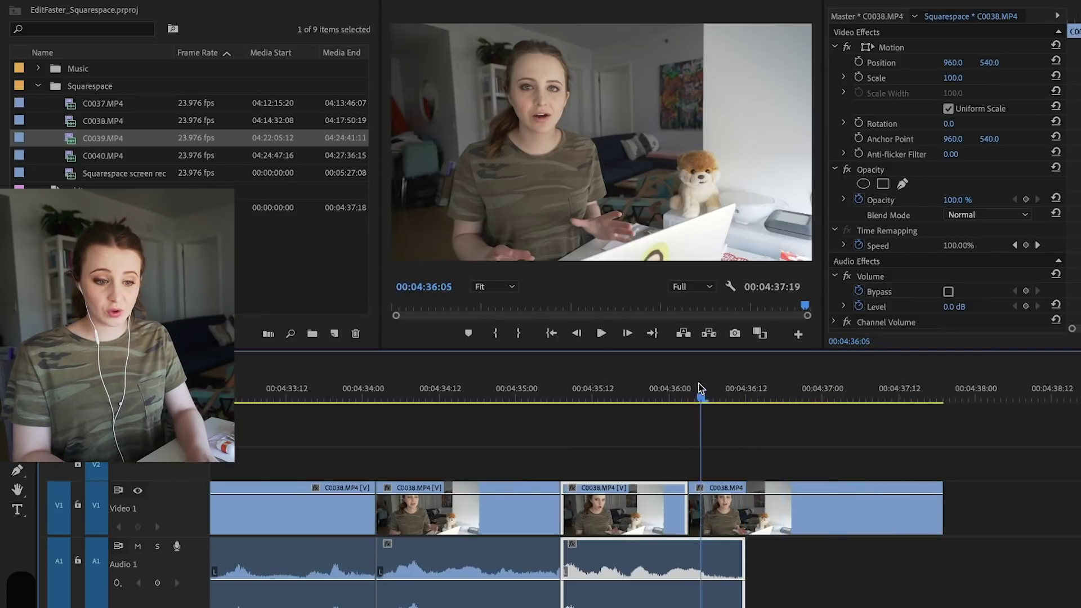
drag(701, 389, 784, 390)
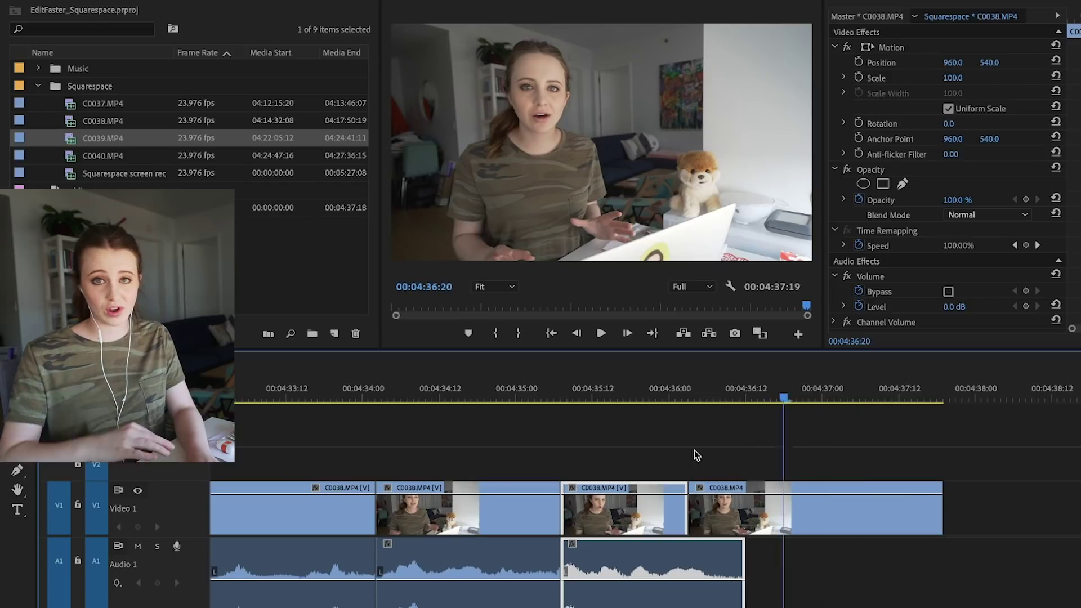
key(Left)
key(Left)
key(Left)
key(Left)
key(Left)
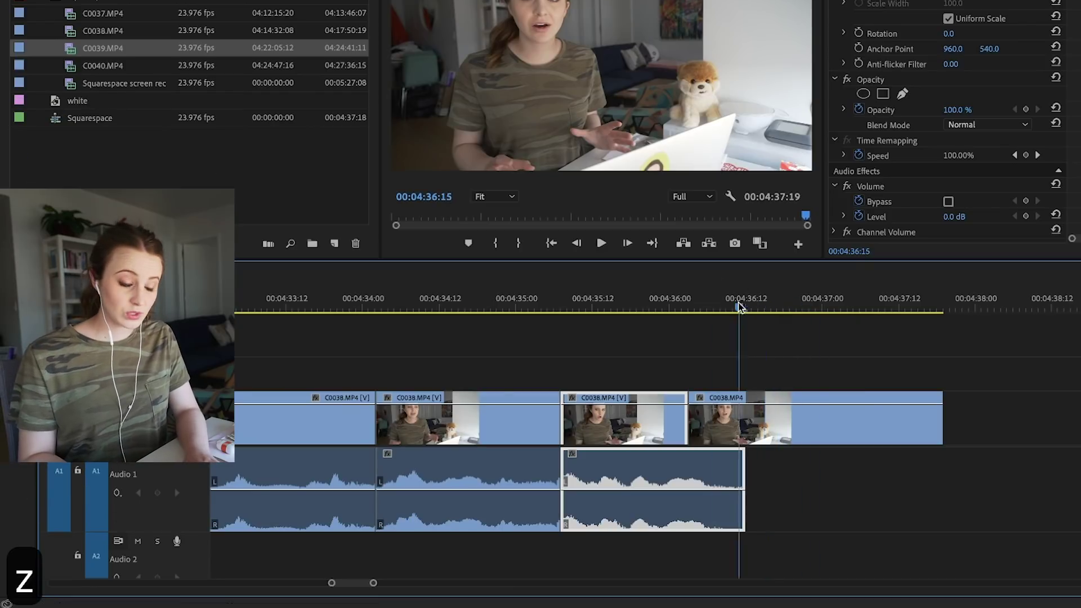
drag(738, 392, 682, 392)
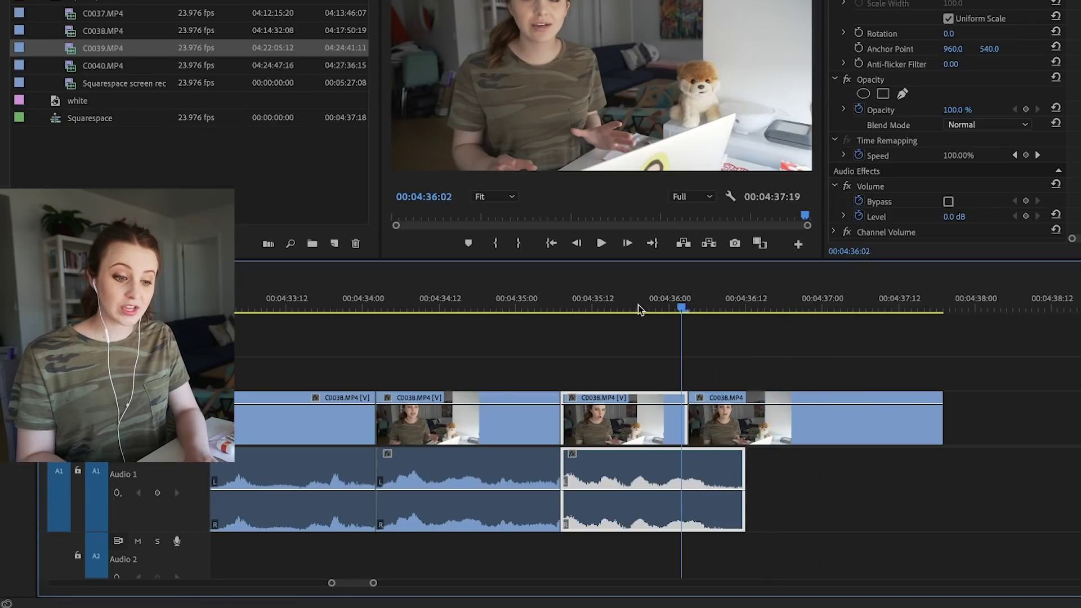
drag(639, 307, 519, 336)
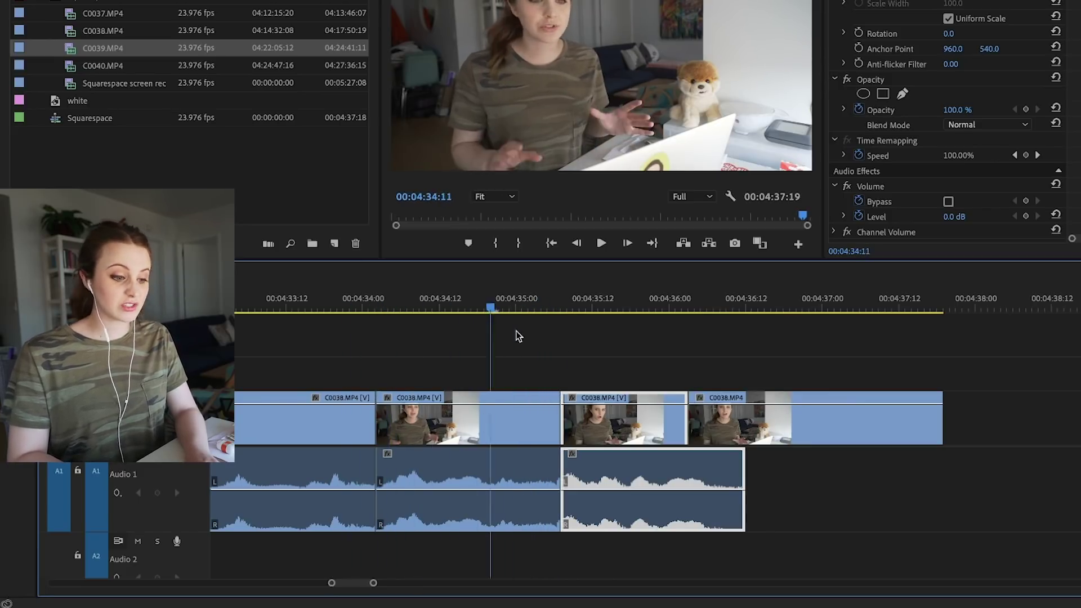
- Track-select forward to shift the later C0038 clips left and select all later clips
key(v)
key(a)
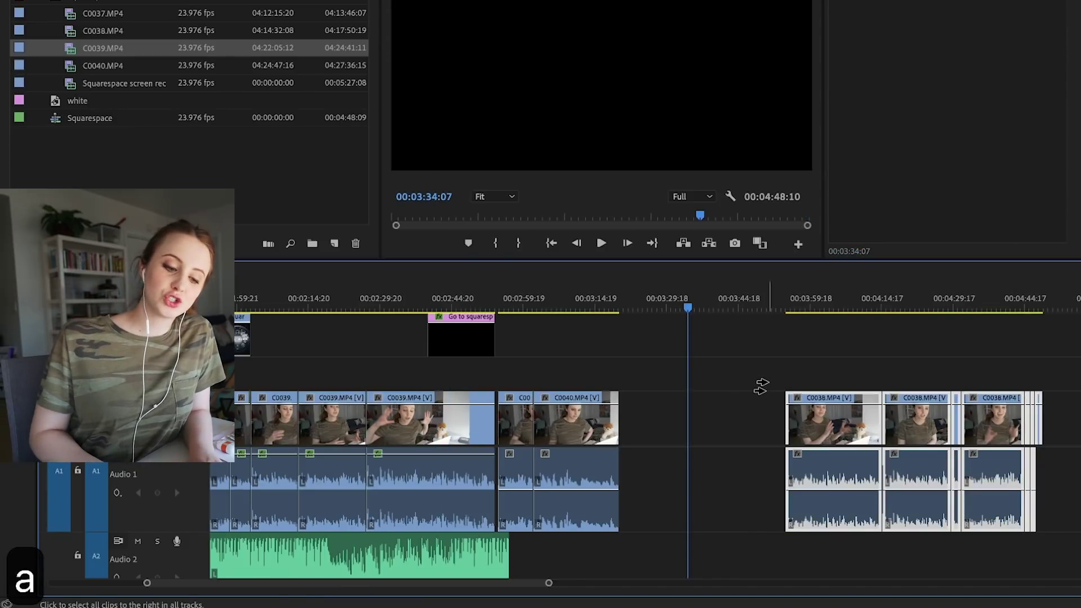
drag(761, 386, 724, 391)
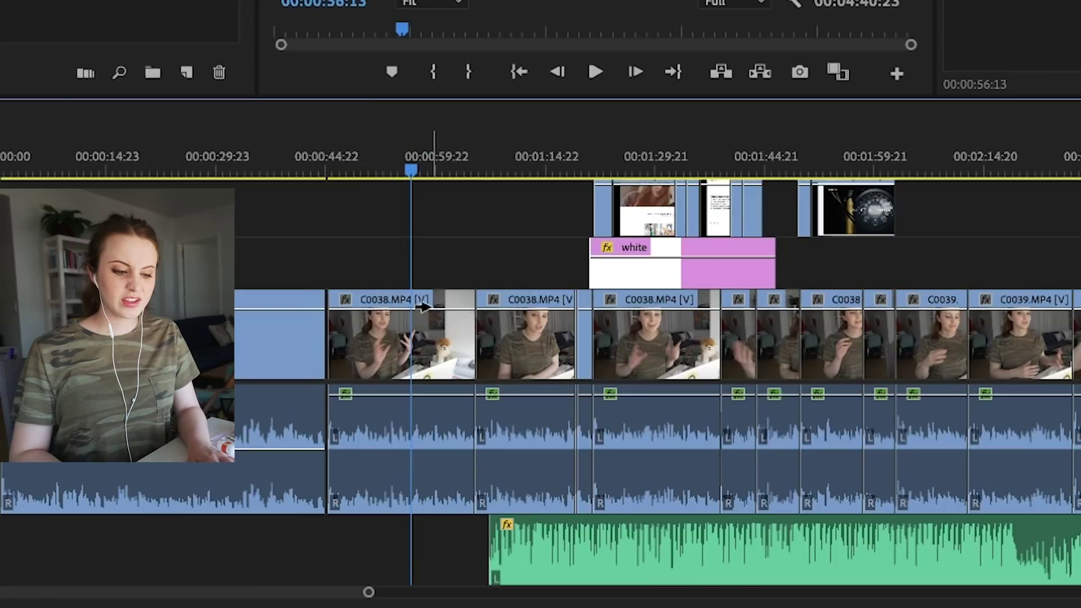
click(409, 332)
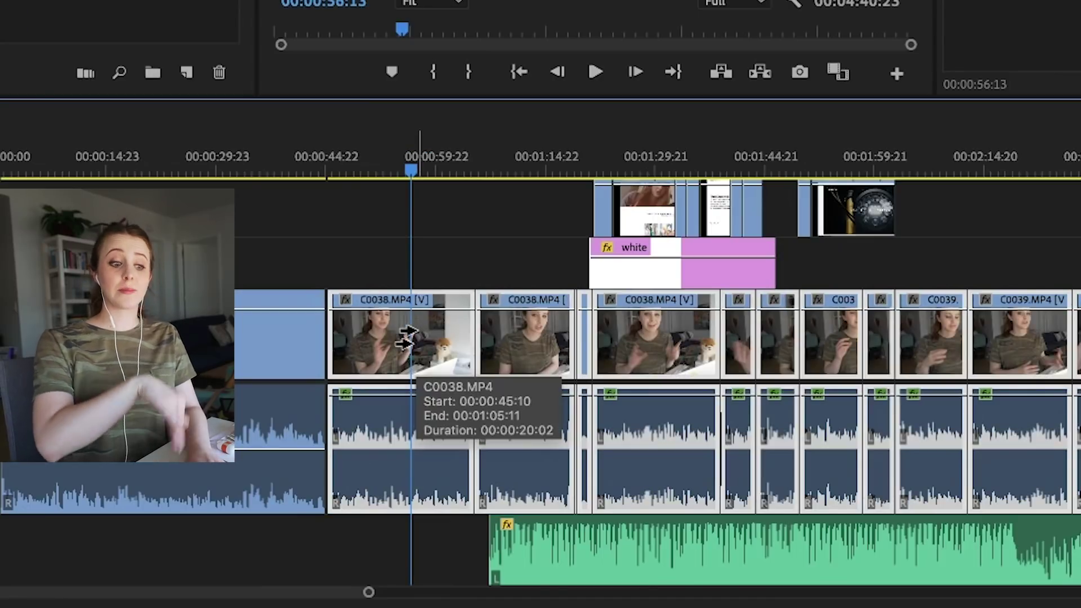
click(350, 254)
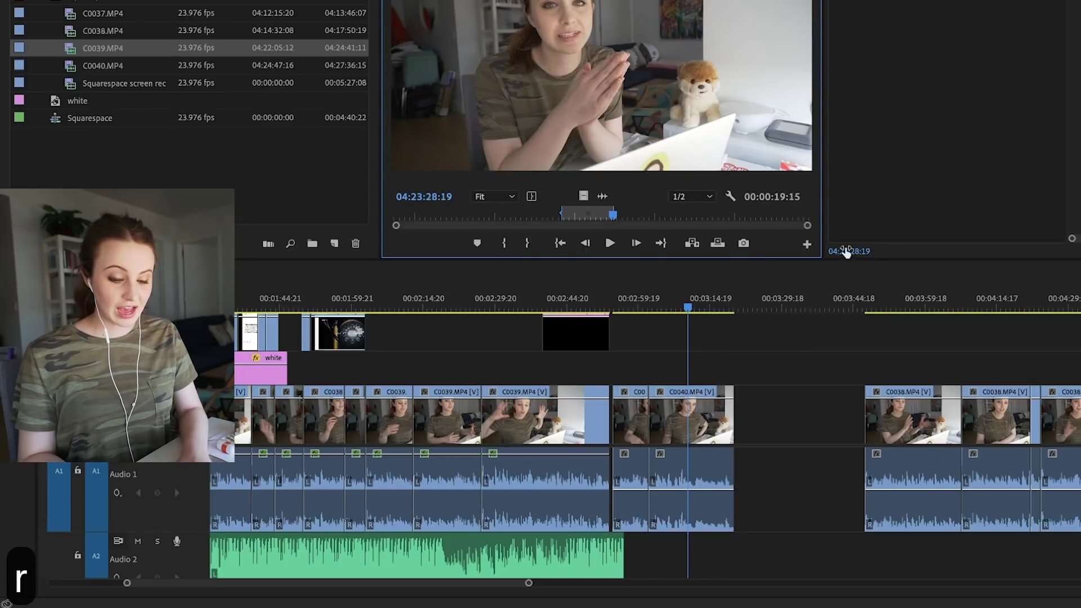
- Overwrite C0039 footage into the two gaps in the sequence
click(766, 304)
key(period)
scroll(974, 328, down, 5)
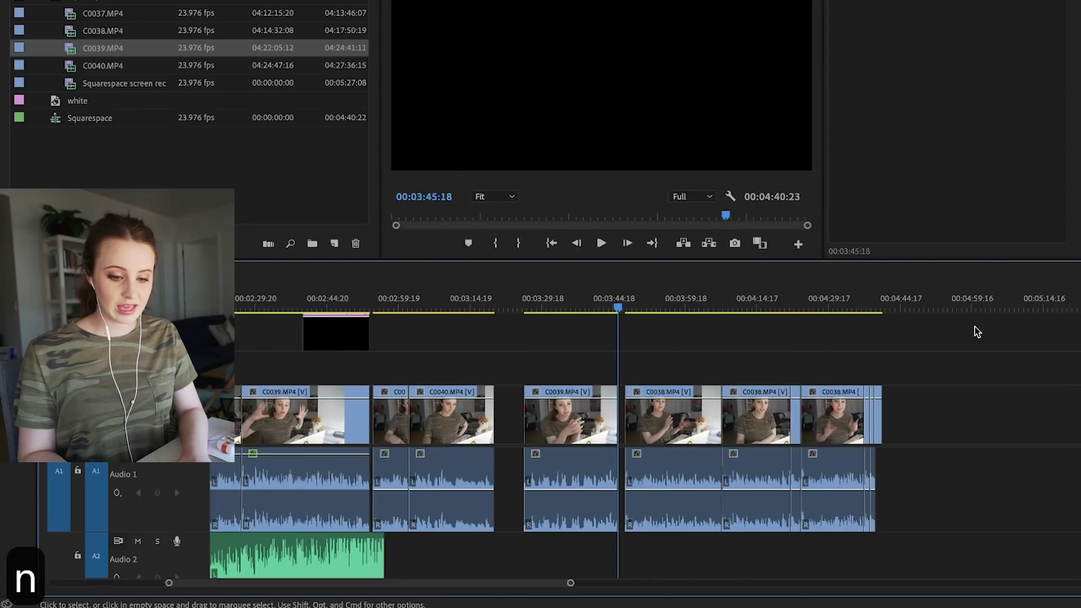
click(916, 304)
key(b)
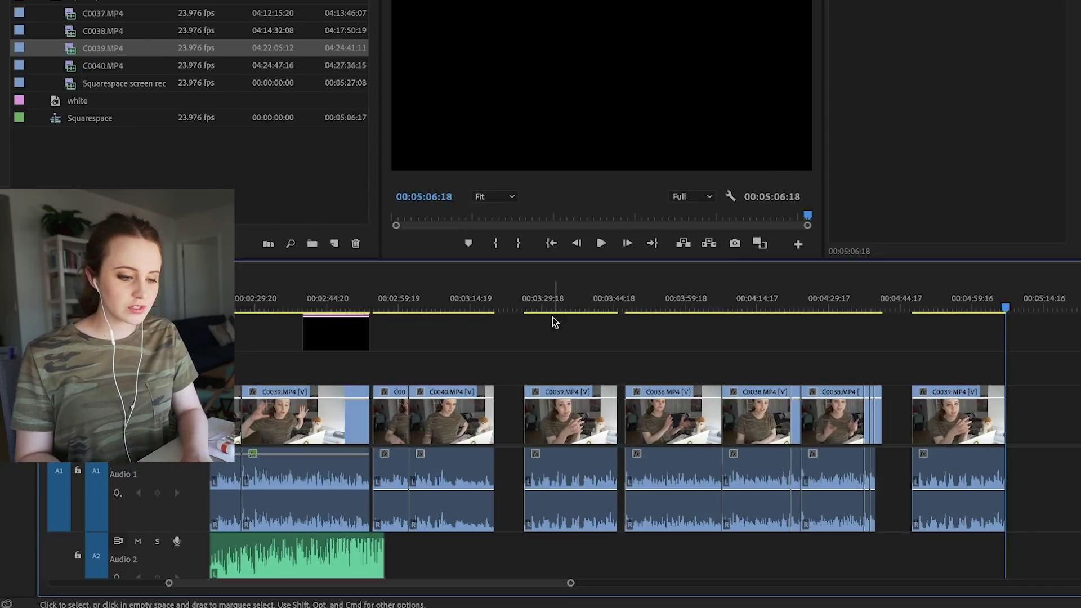
- Deselect the clips and play the sequence forward at increasing speed
click(685, 308)
click(639, 377)
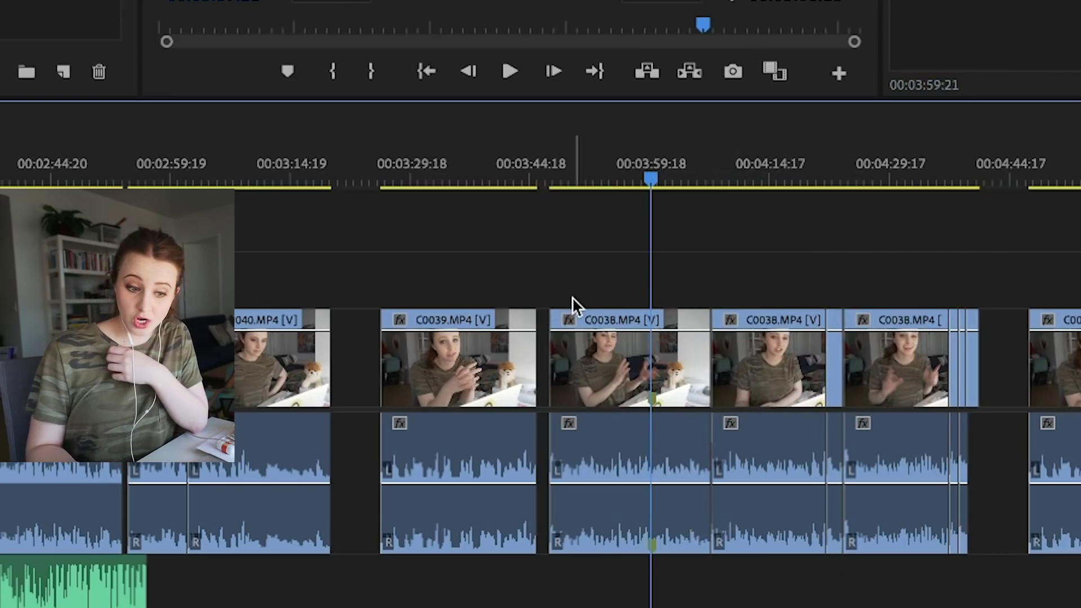
key(m)
key(f)
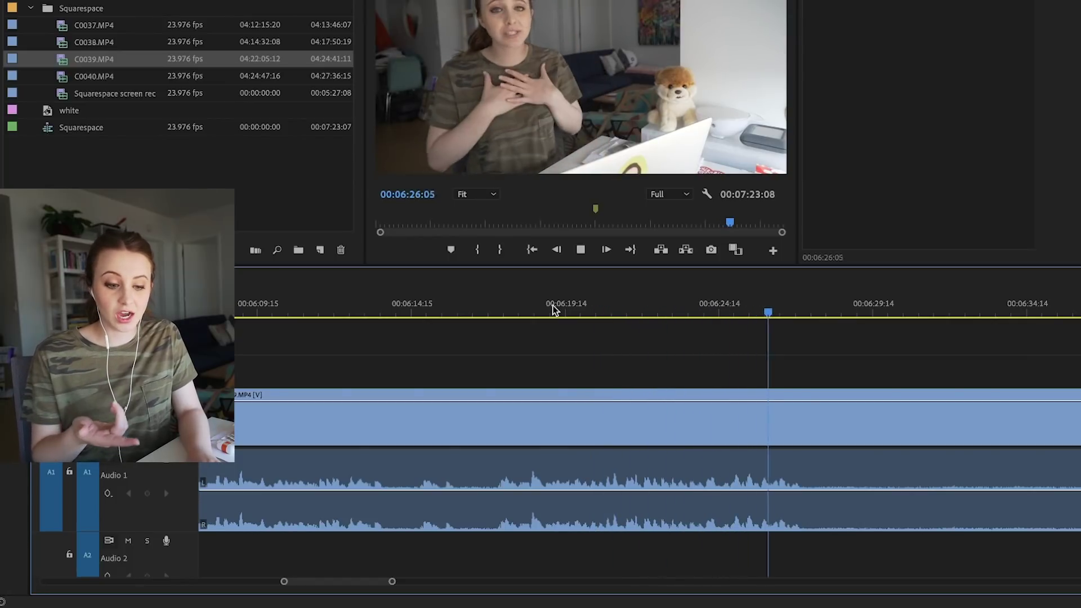
- Stop playback and razor-split the C0039 clip at 00:06:27:07
key(space)
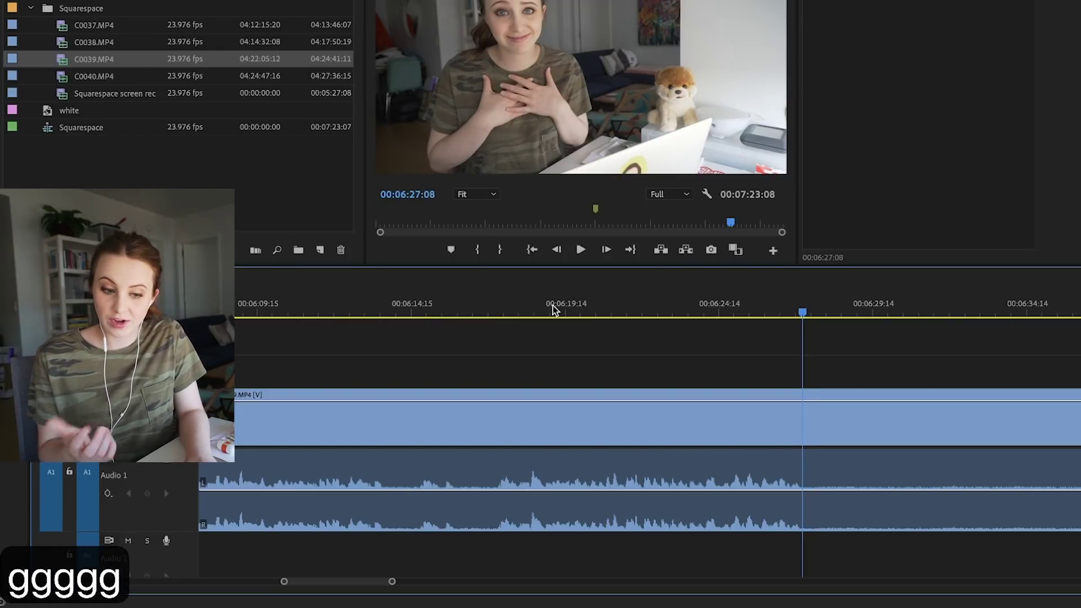
key(ctrl+z)
key(z)
key(c)
click(802, 429)
key(v)
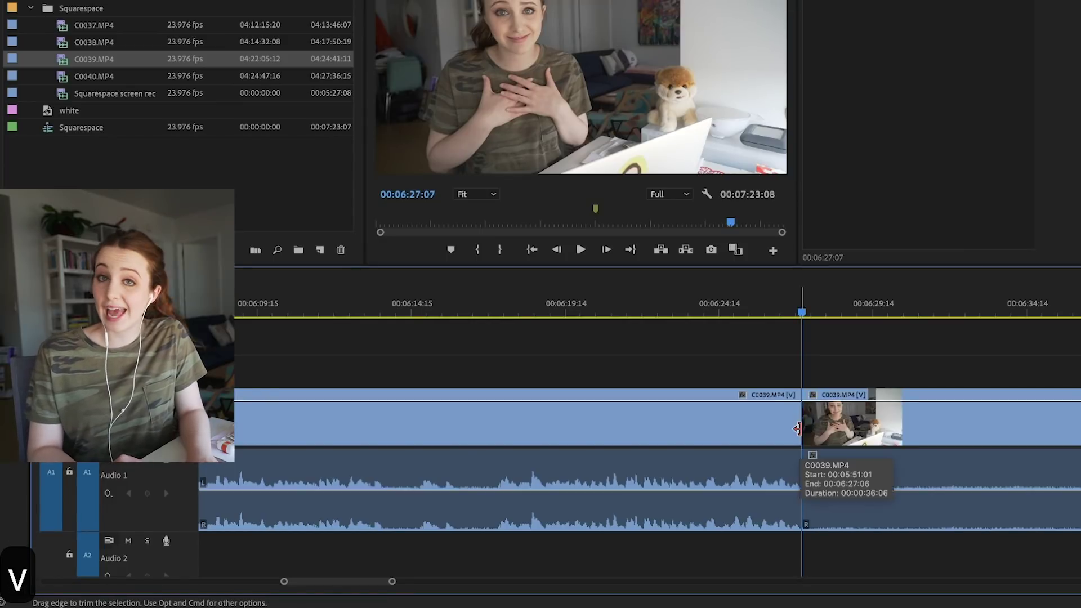
- Review footage from about 00:06:13:16 with reverse, fast-forward and frame-by-frame stepping
key(3)
key(3)
key(d)
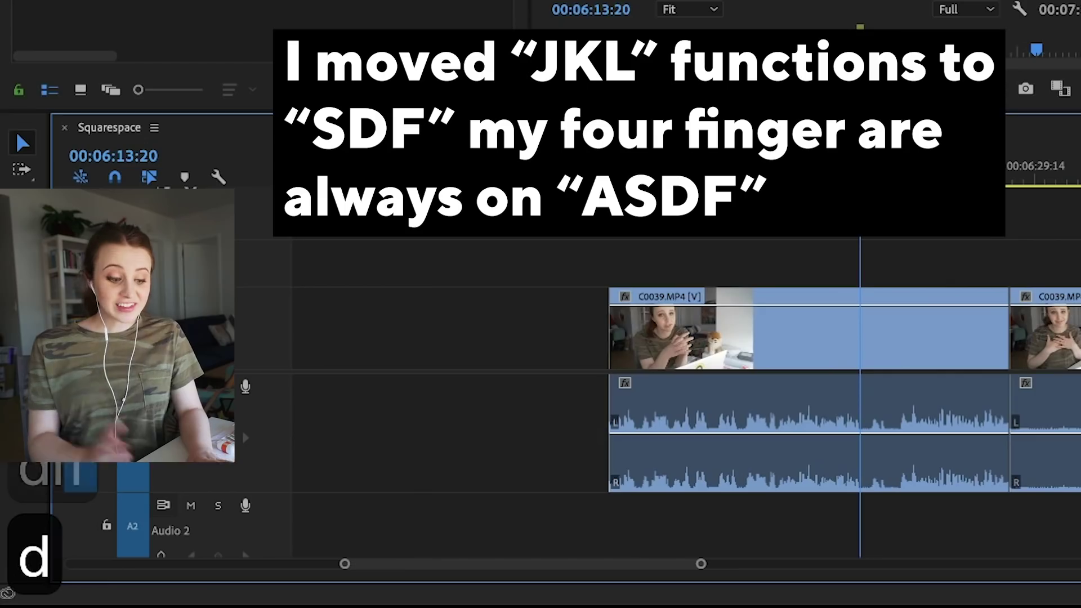
key(s)
key(d)
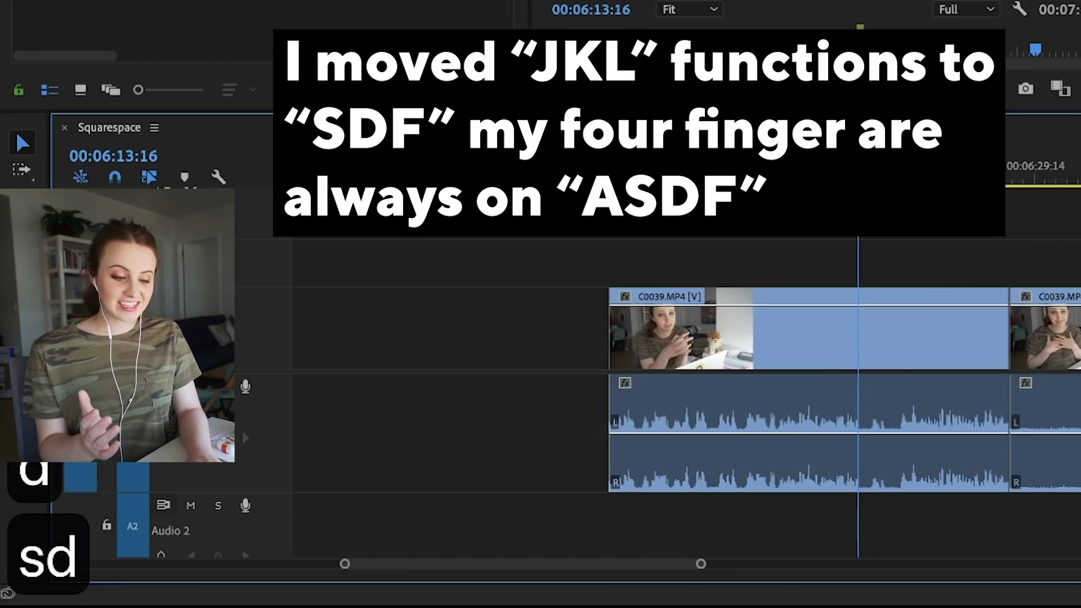
key(f)
key(f)
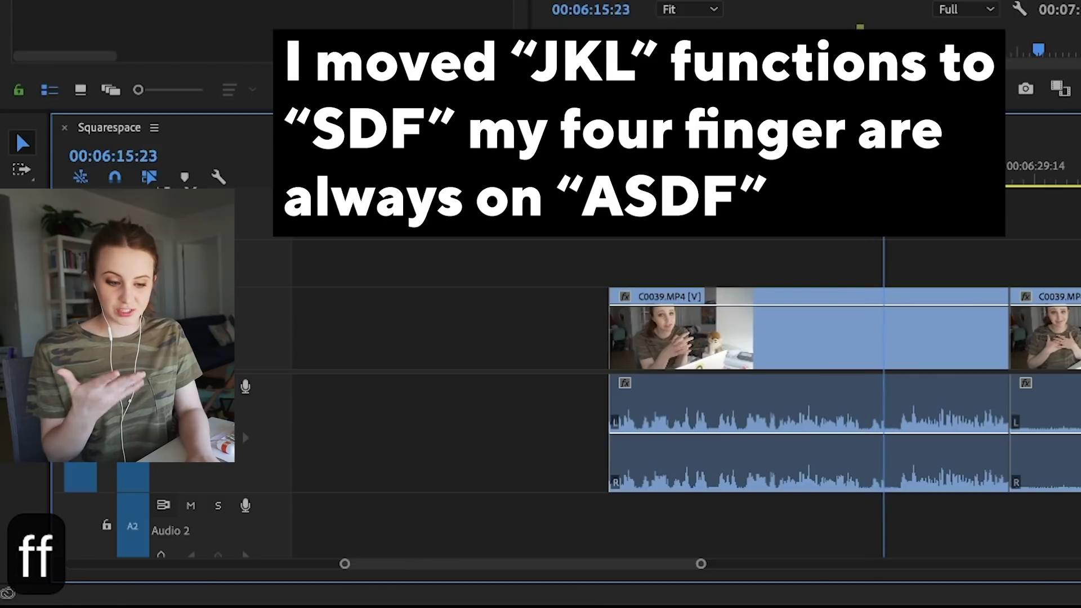
key(d)
key(h)
key(h)
key(h)
key(h)
key(h)
key(h)
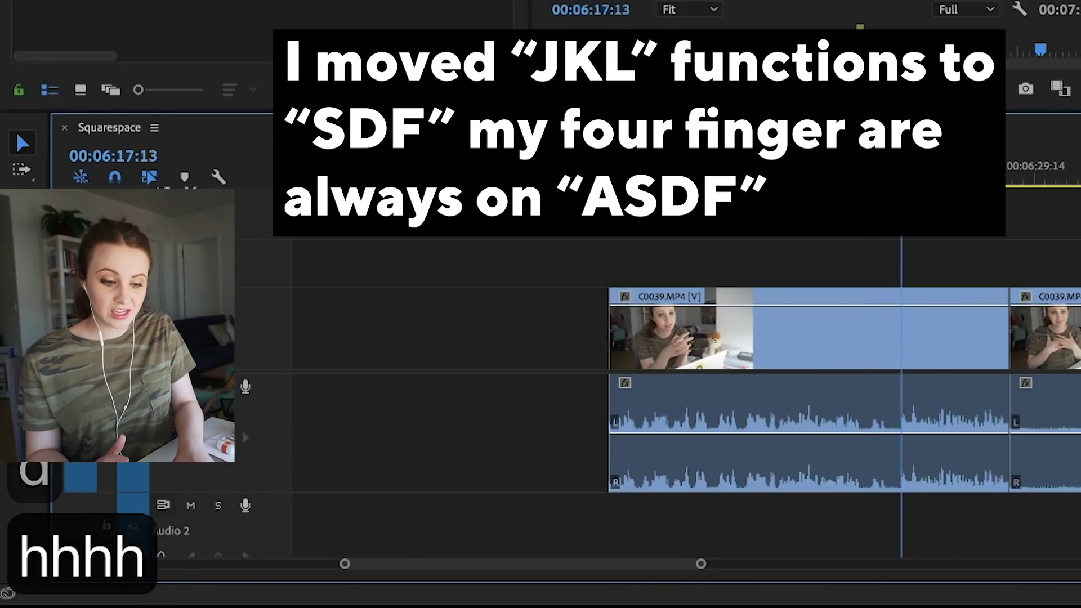
key(g)
key(g)
key(g)
key(g)
key(g)
key(h)
key(h)
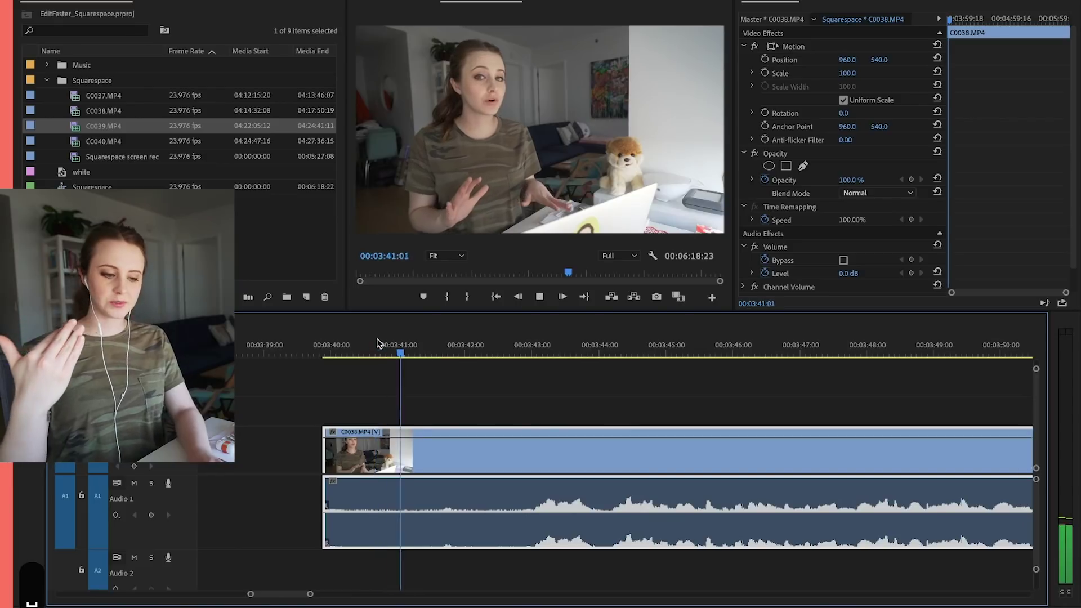
- Split C0038 at about 00:03:44:00 and delete the unwanted first piece
key(space)
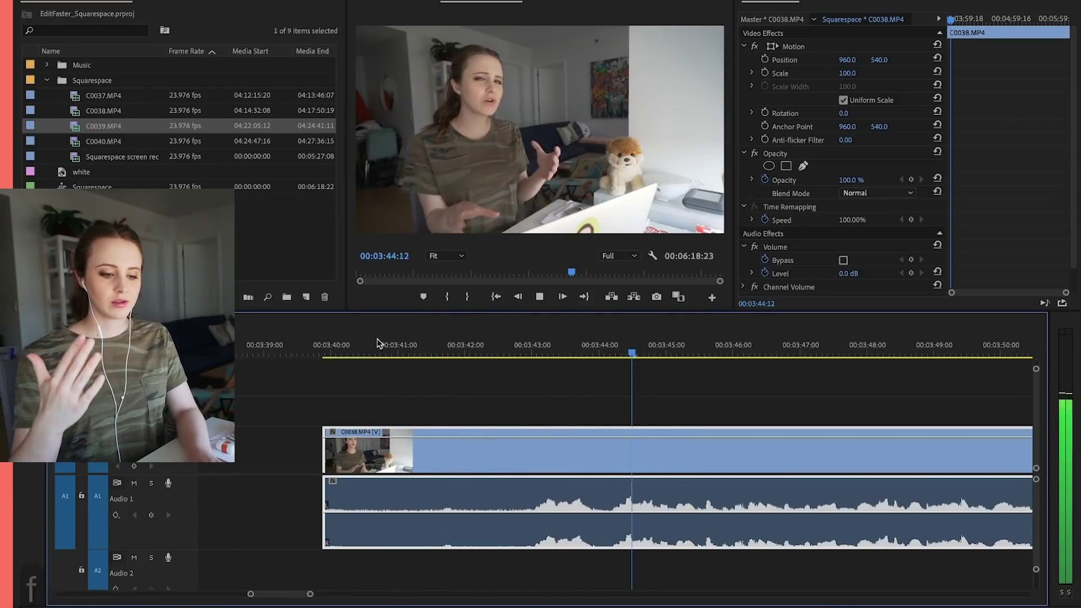
key(c)
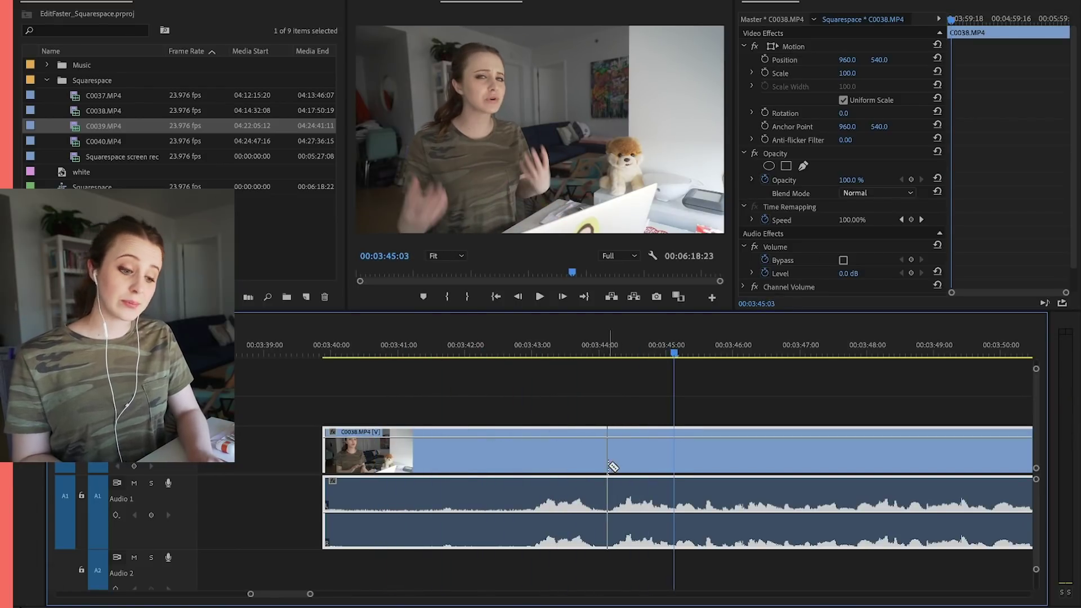
click(608, 466)
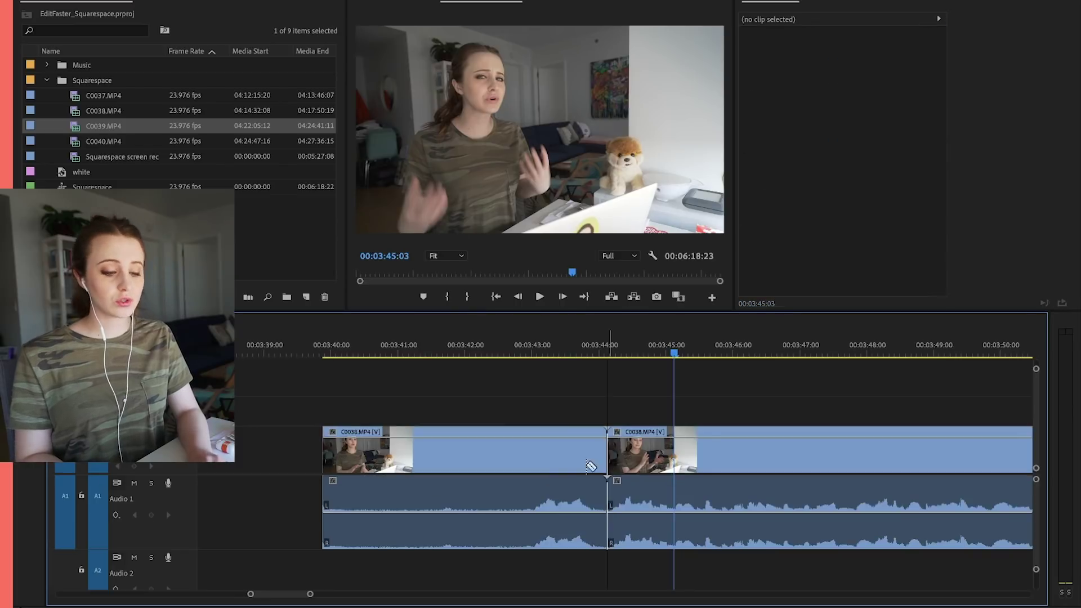
click(530, 463)
key(Delete)
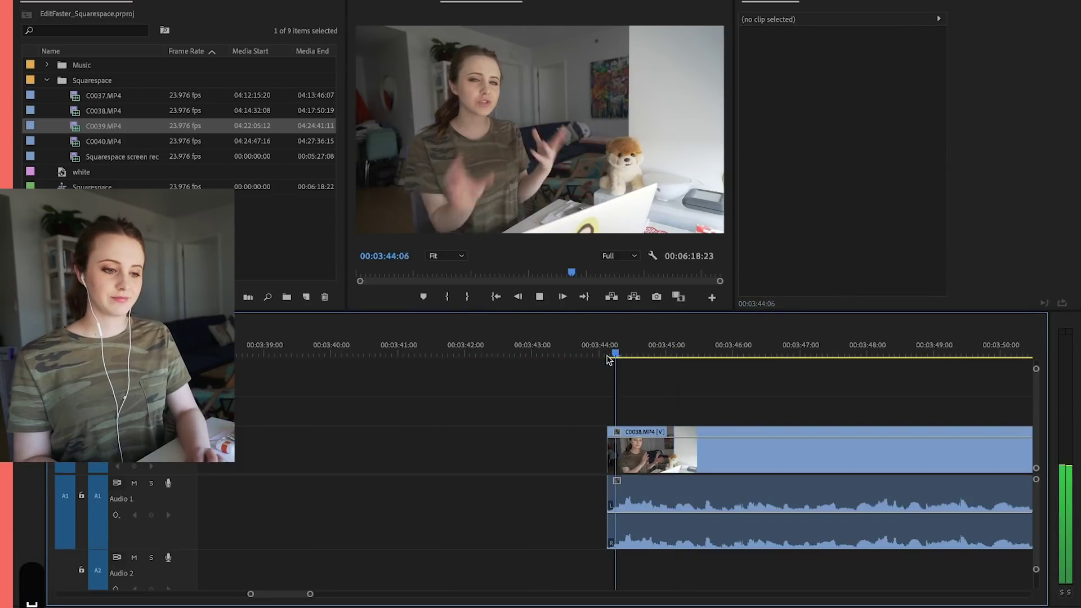
- Play forward, stop near 00:04:04:21 and razor-split the clip at 00:04:05:01
key(3)
key(3)
key(f)
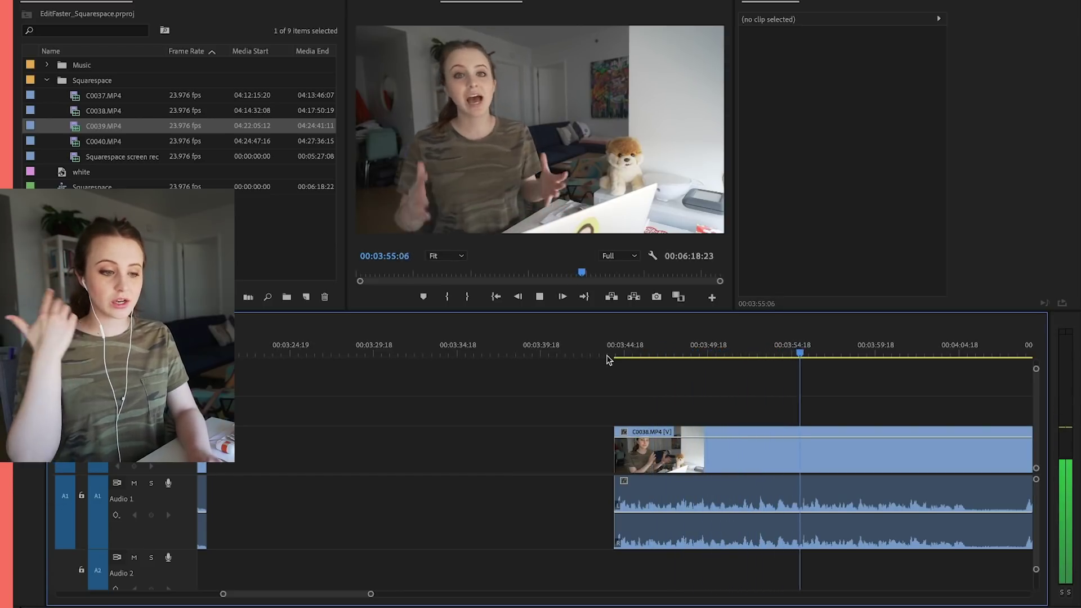
key(4)
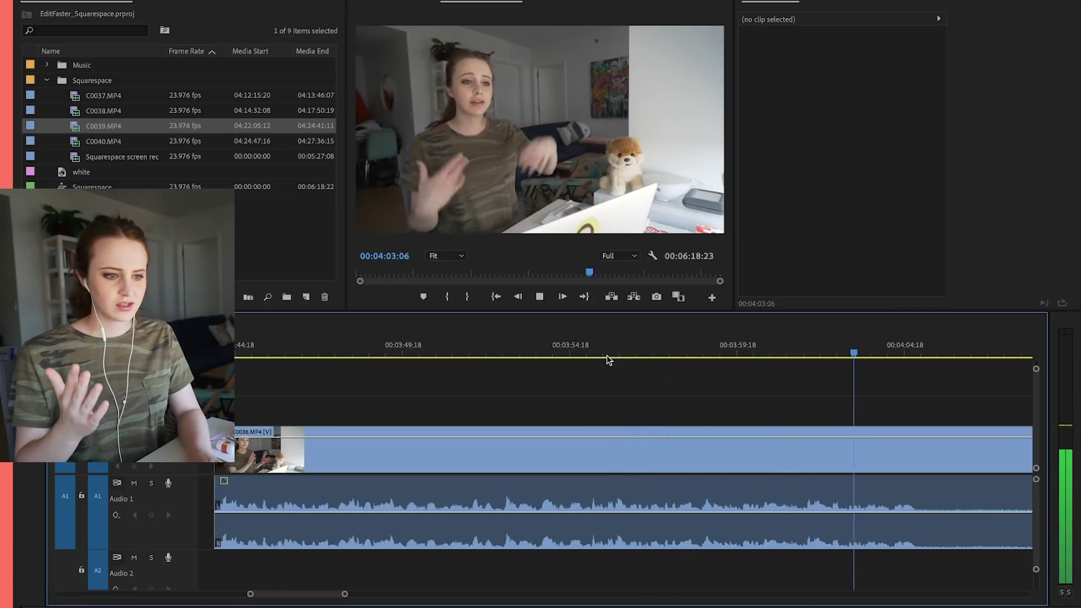
key(space)
key(4)
key(4)
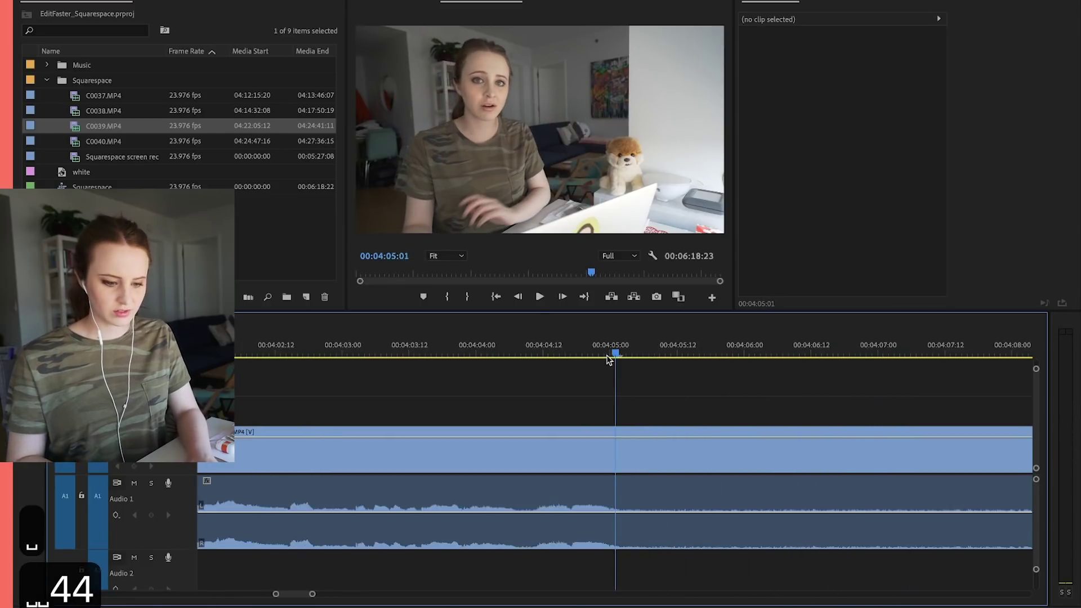
key(c)
click(615, 456)
key(v)
- Play on at double speed, then ripple-trim the clip back to the previous cut
key(3)
key(3)
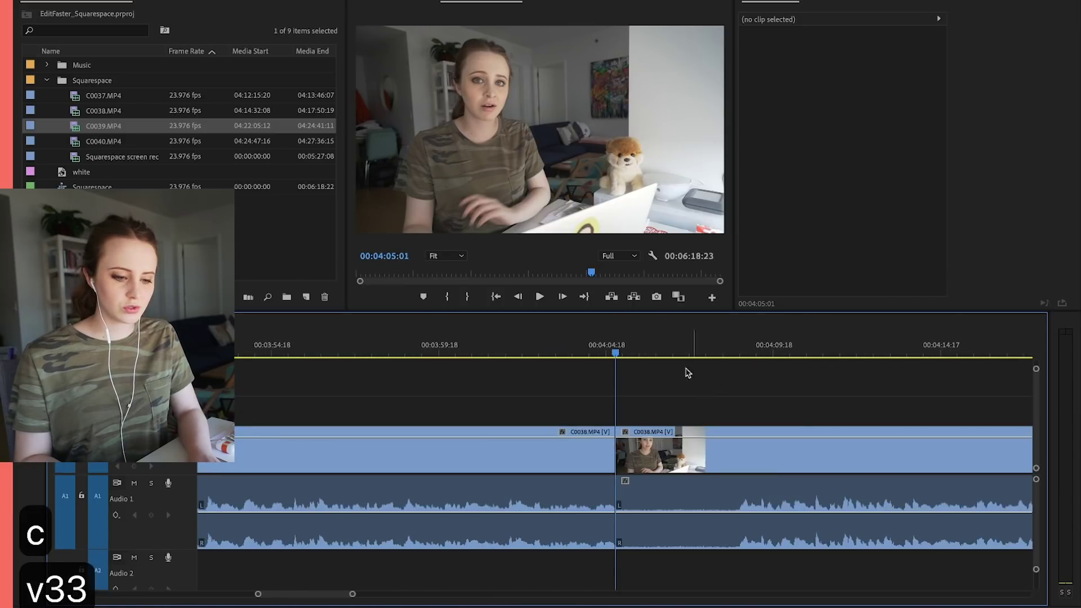
key(f)
key(f)
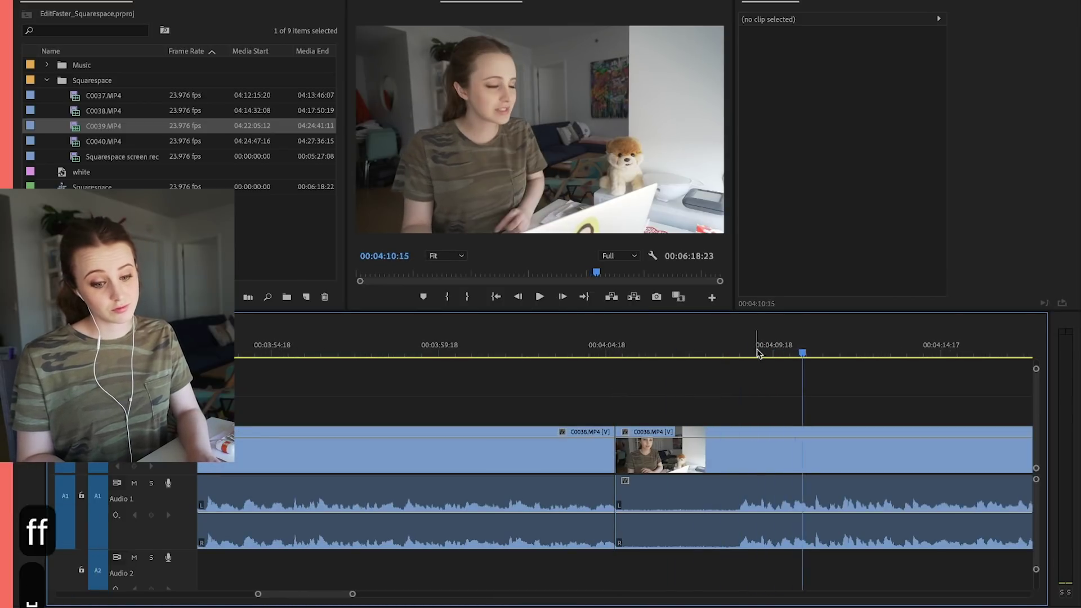
key(4)
key(4)
key(Left)
key(Left)
key(q)
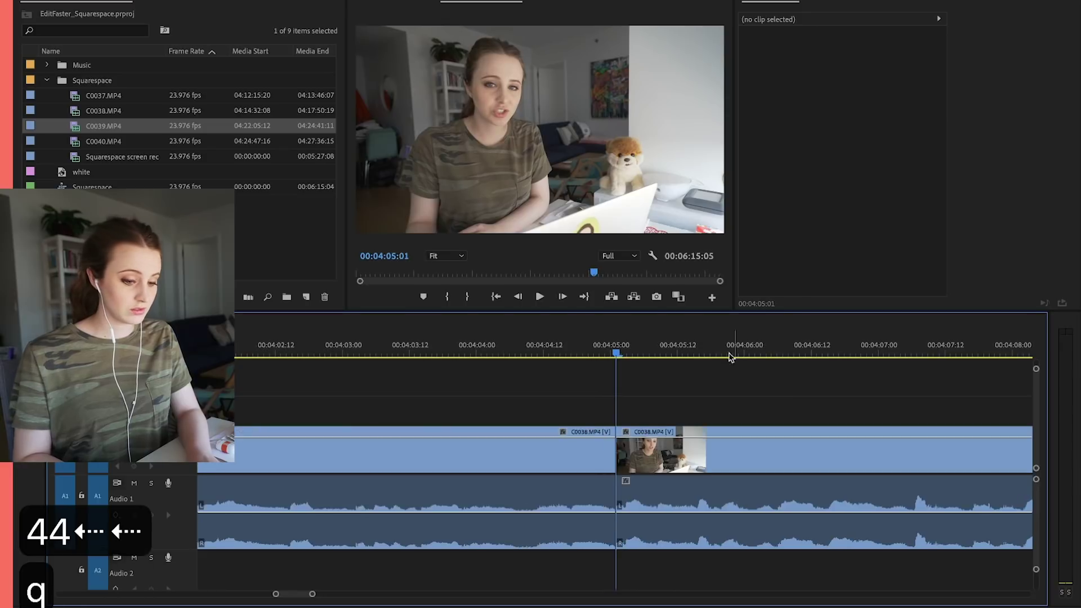
- Try nudging the right-hand clip, undo it, then add a default crossfade at the cut
click(518, 343)
click(596, 345)
drag(656, 459, 519, 500)
key(super+z)
key(shift+super+d)
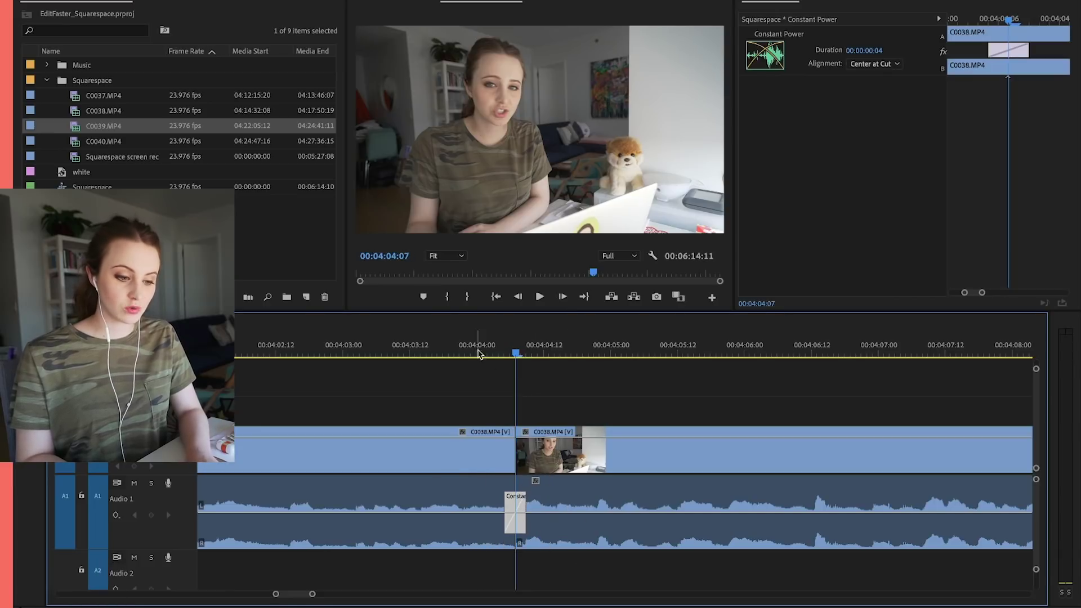
key(space)
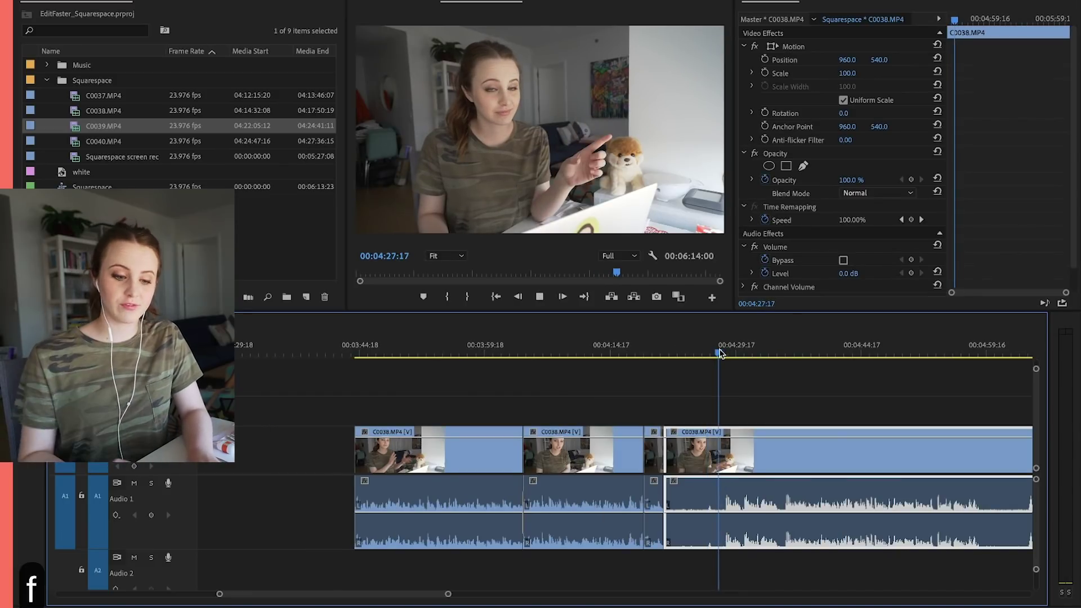
- Scrub forward to locate the next cut point at 00:04:35:15
key(F4)
drag(631, 352, 744, 375)
key(3)
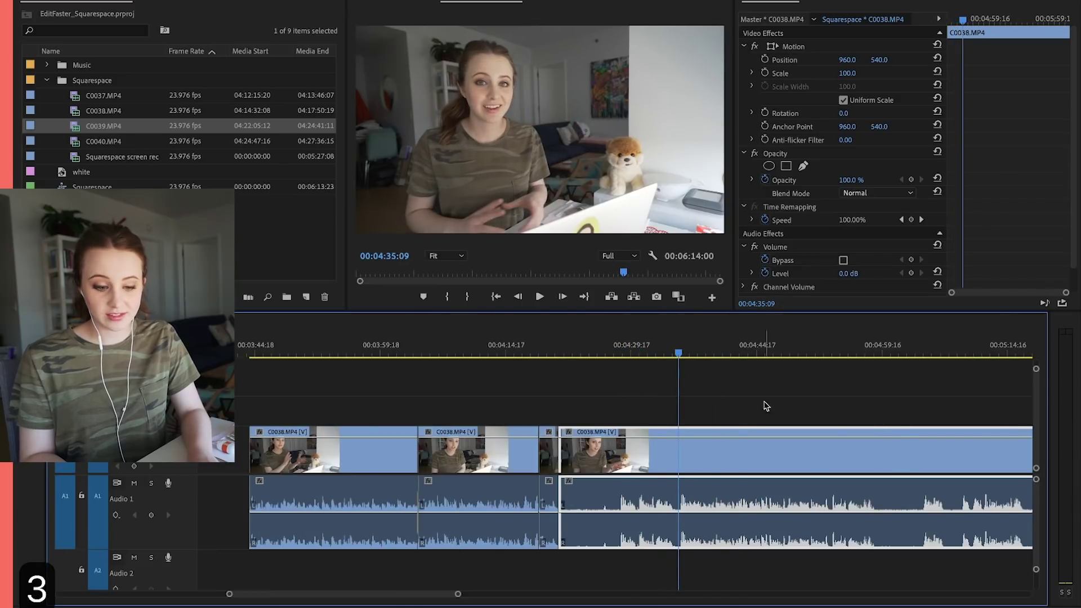
key(4)
key(4)
key(4)
mouse_move(625, 349)
mouse_down()
mouse_move(671, 360)
mouse_move(614, 366)
mouse_up()
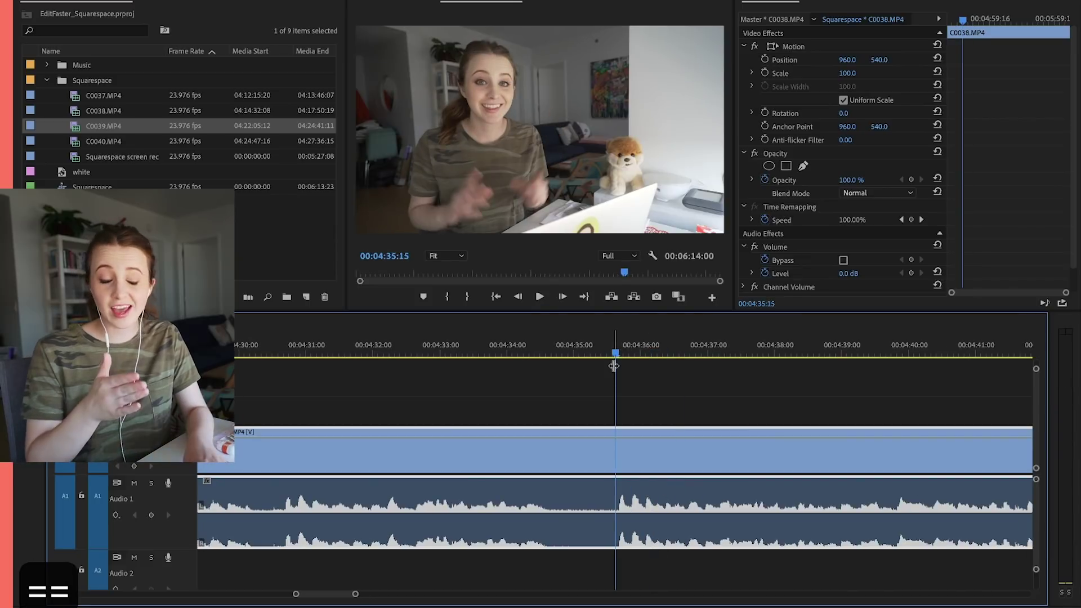
- Razor at the playhead and delete the left piece, then undo both the delete and move
key(minus)
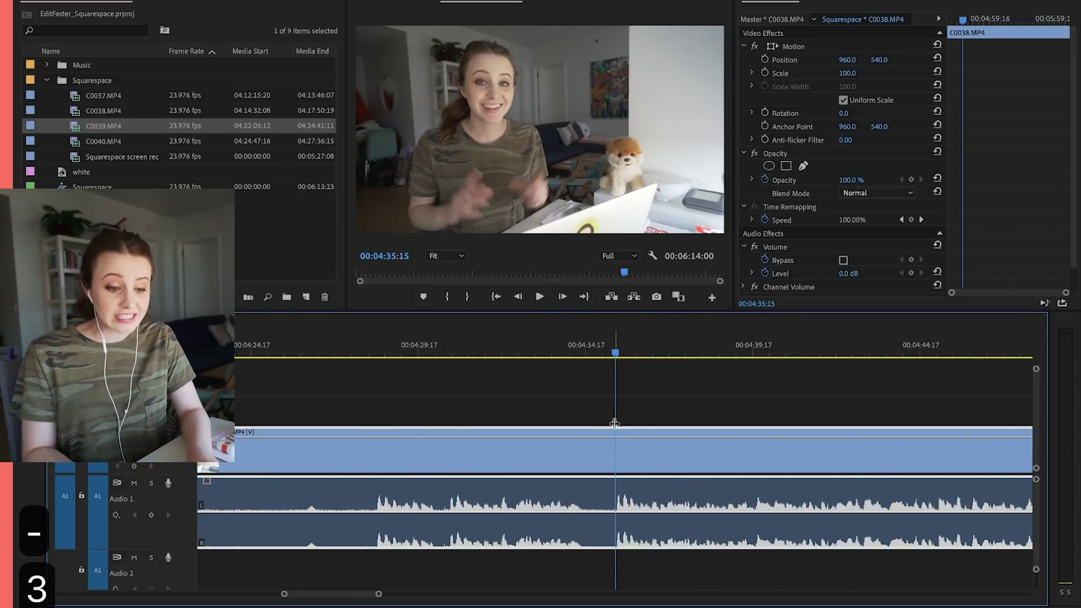
key(minus)
click(619, 461)
key(v)
click(507, 456)
key(Delete)
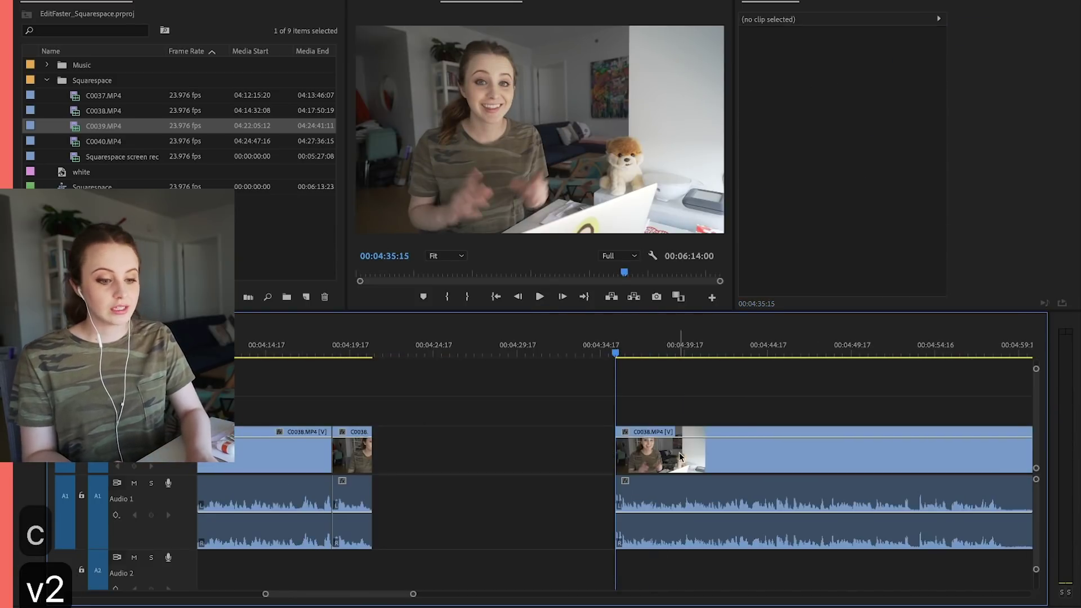
drag(679, 453, 434, 455)
key(super+z)
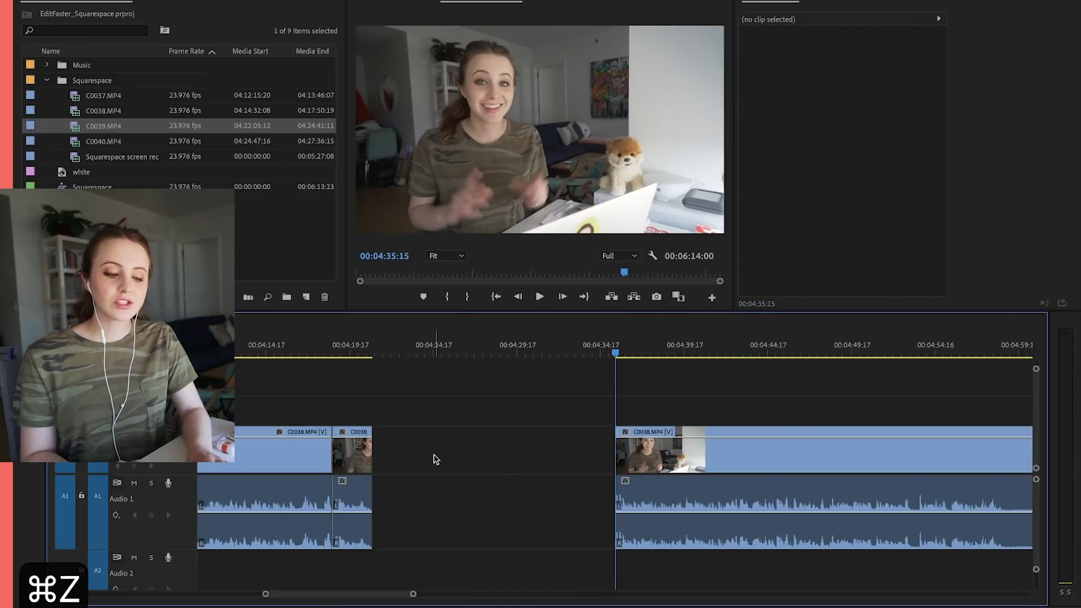
key(super+z)
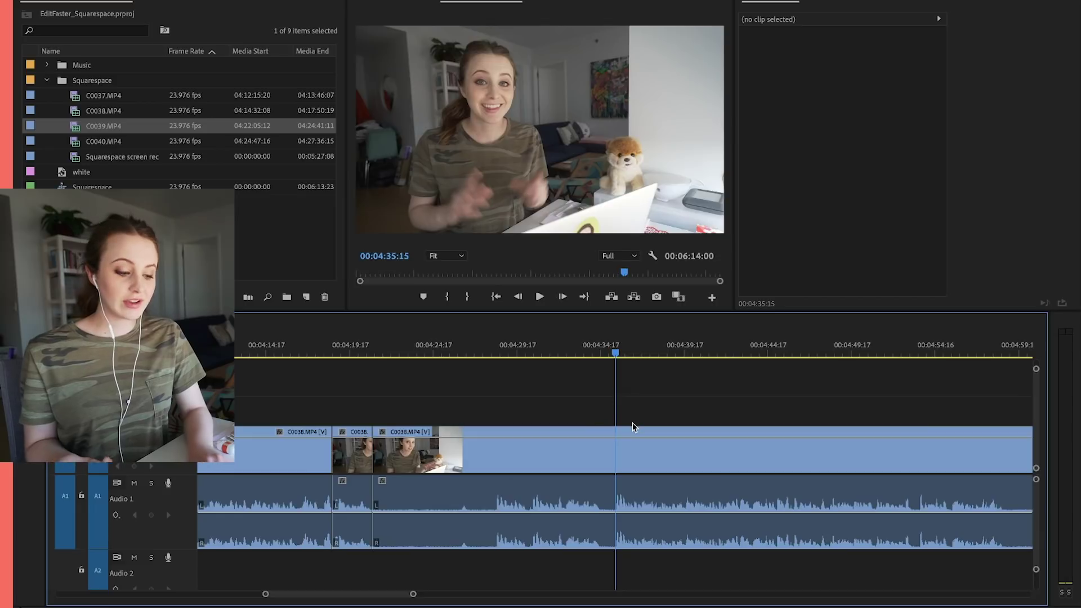
- Ripple-trim back to the cut at 00:04:21:02 and select the third C0038 clip
key(q)
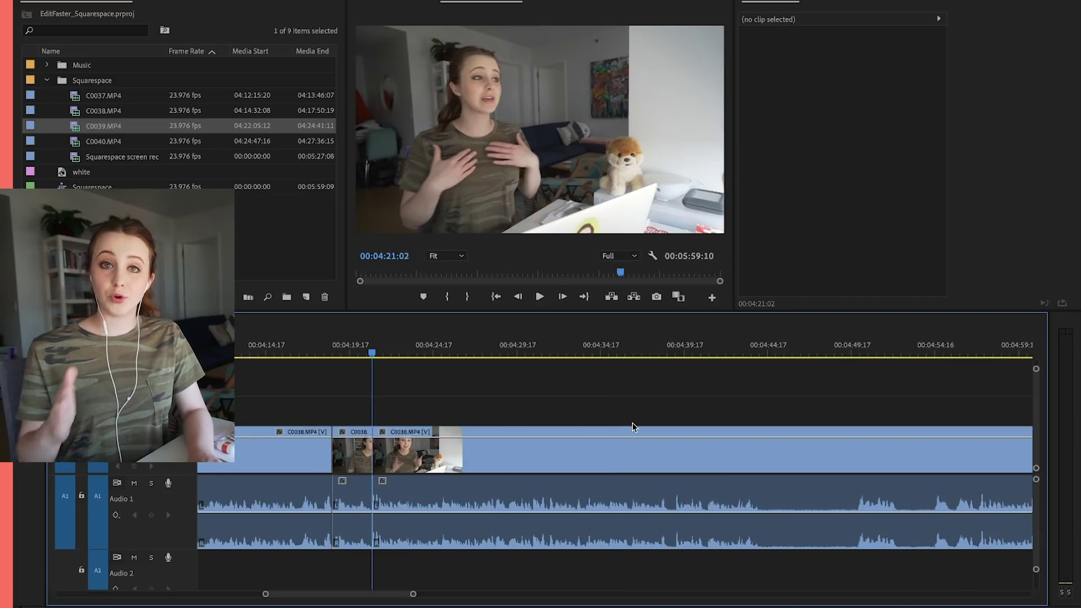
key(4)
key(4)
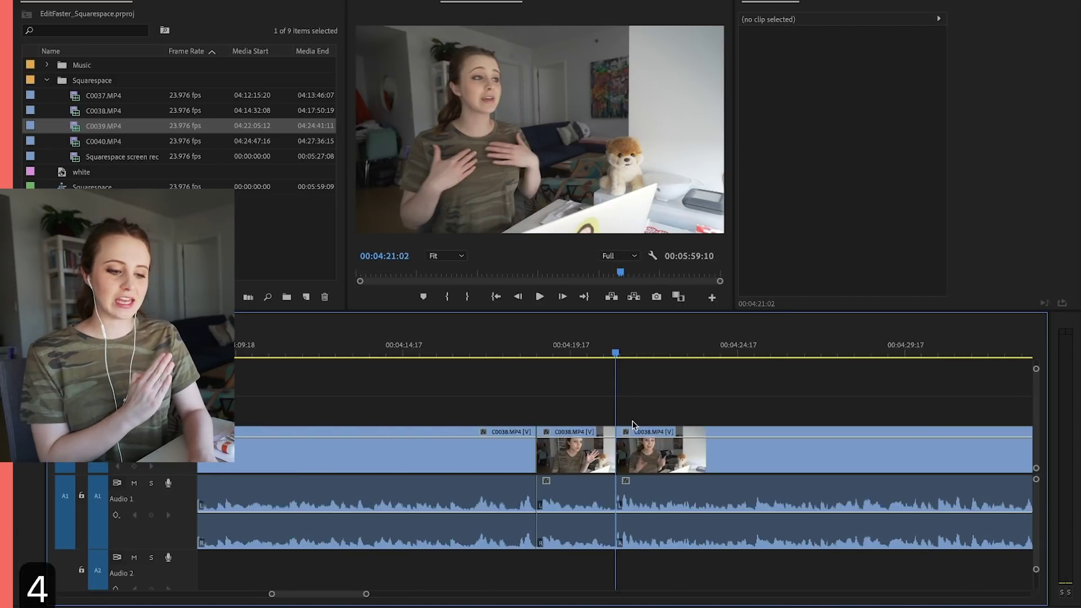
key(=)
click(748, 465)
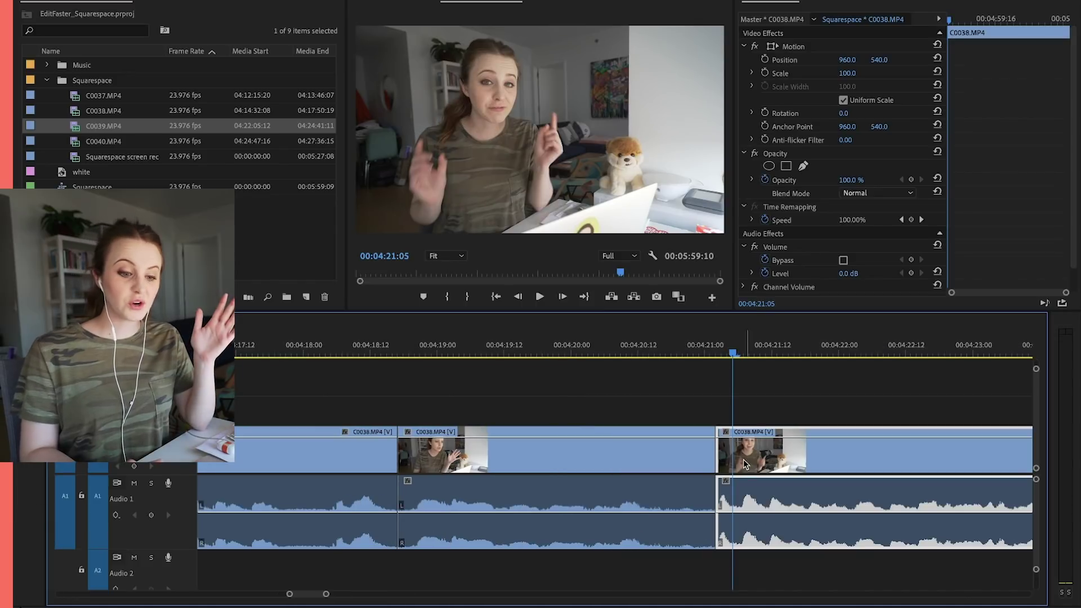
- Try moving the third C0038 clip five frames earlier, scrub to 04:20:21, then undo
drag(745, 464, 713, 463)
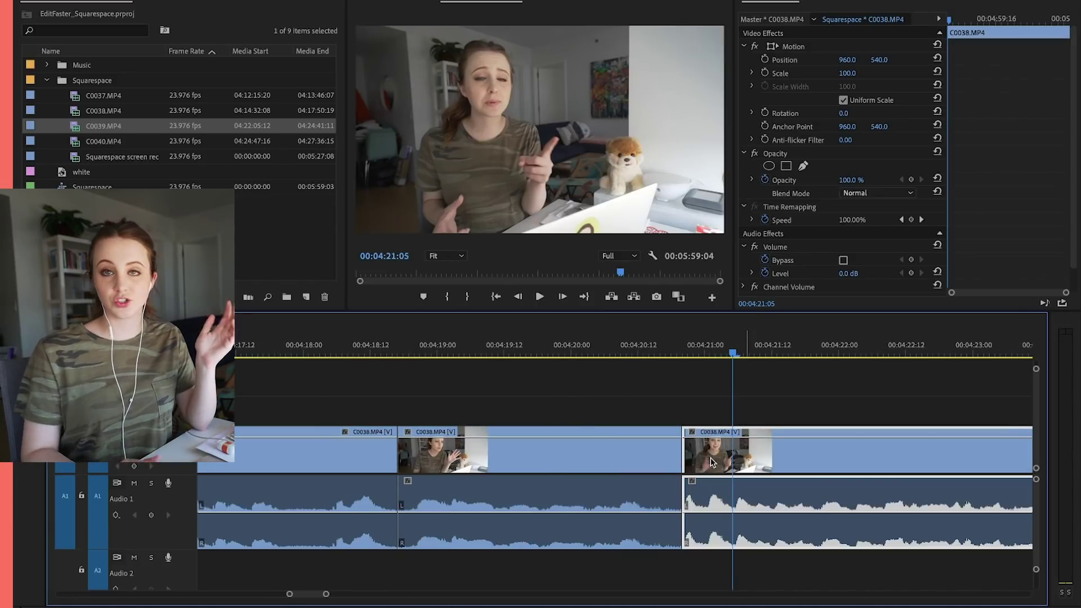
click(638, 347)
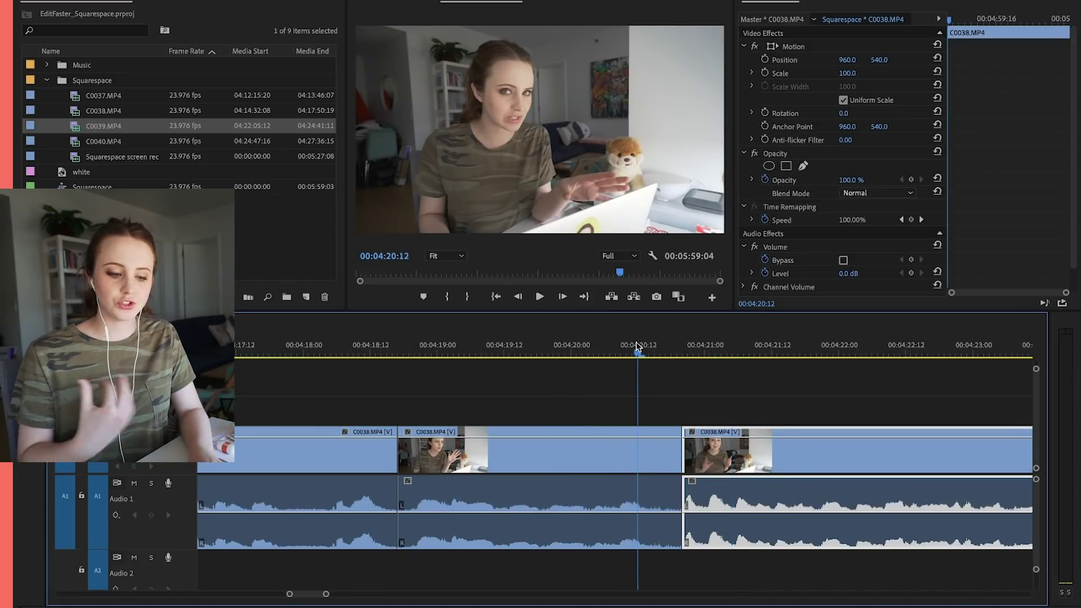
drag(638, 347, 688, 347)
key(ctrl+z)
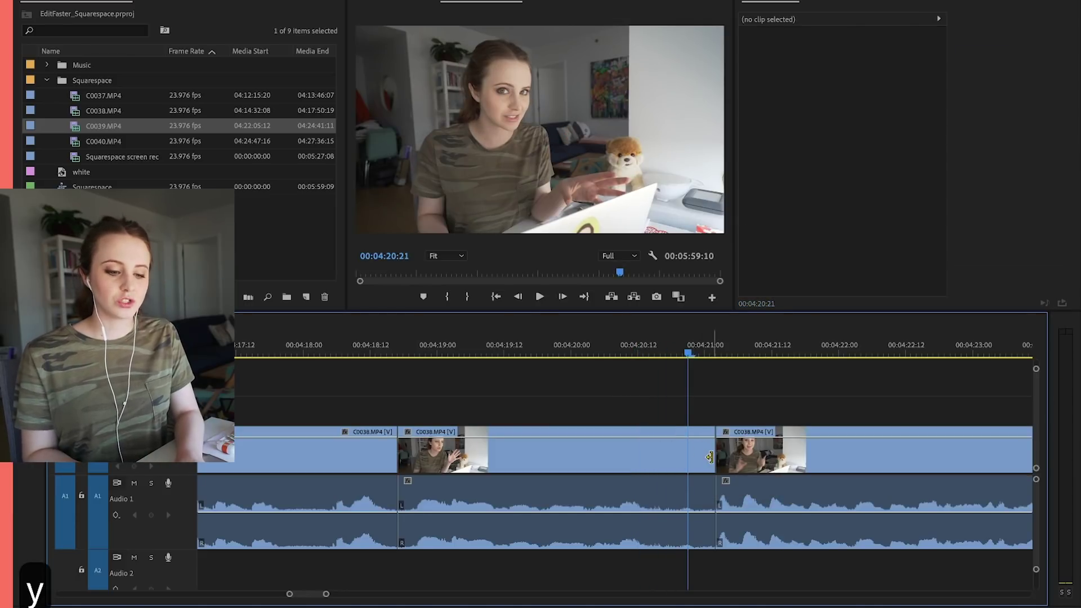
- Ripple-trim two frames off the second clip's end, closing the gap, then zoom out
drag(708, 456, 690, 455)
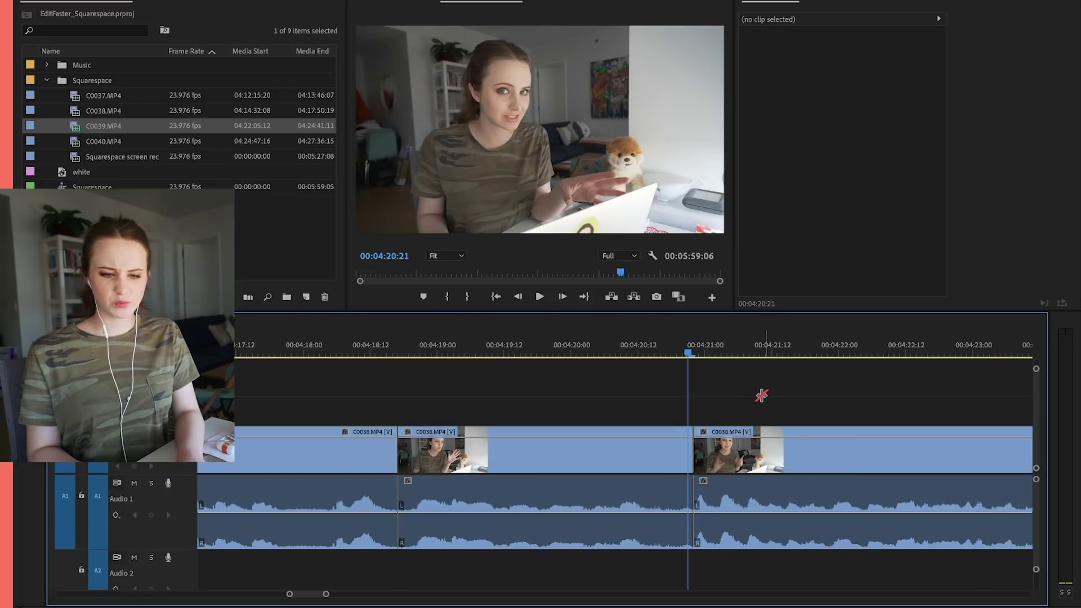
drag(693, 457, 695, 456)
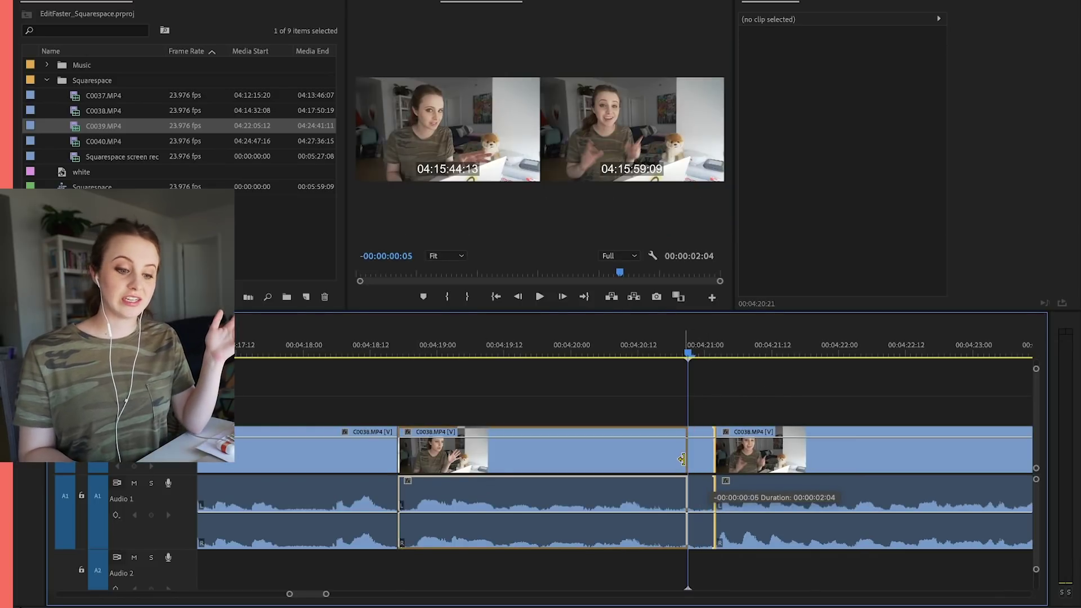
drag(682, 460, 682, 460)
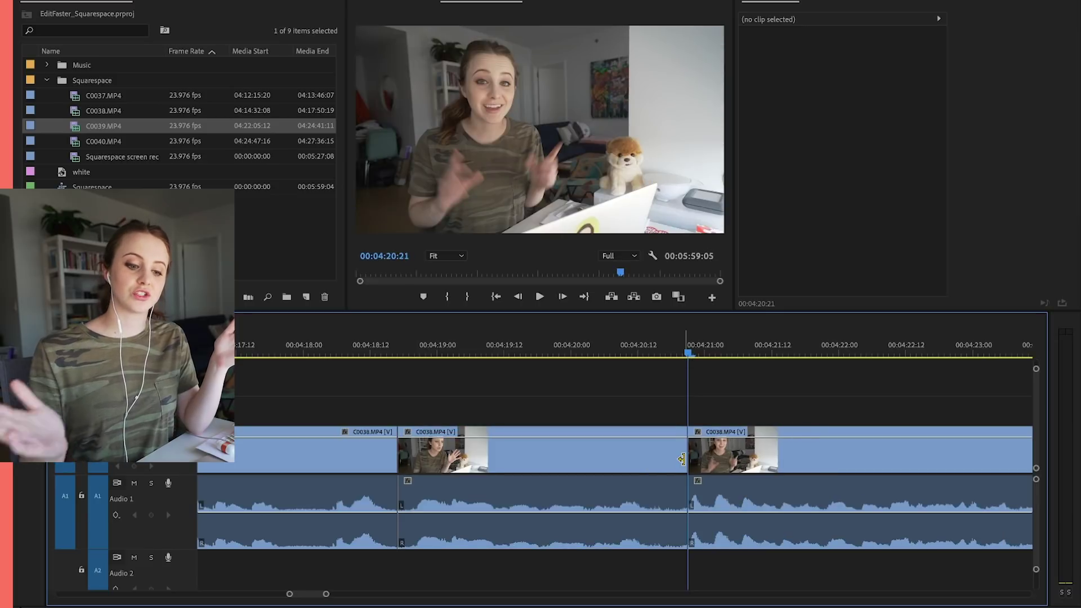
key(minus)
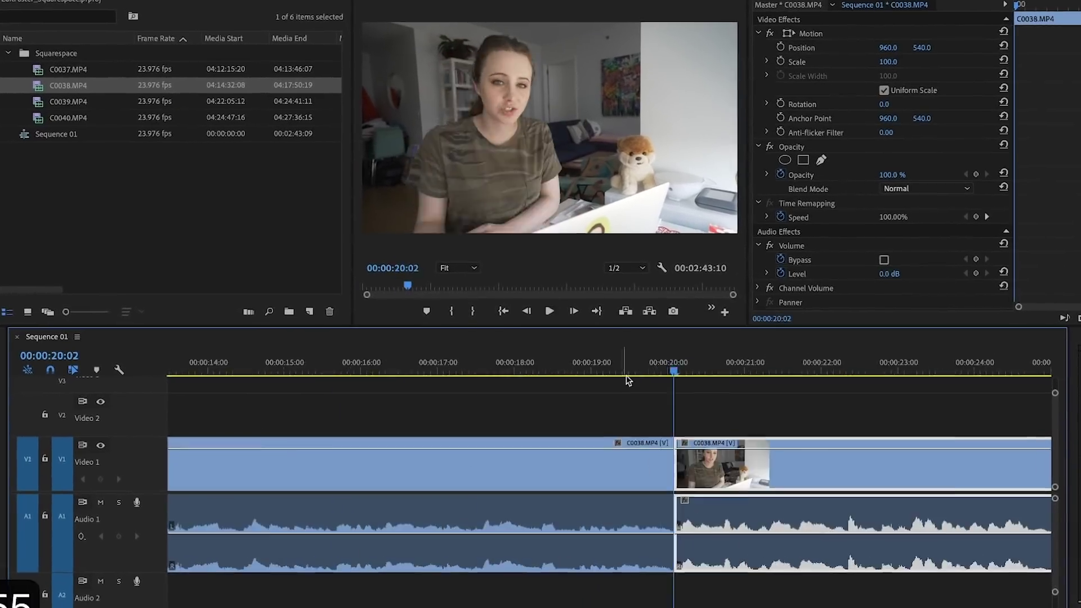
- Ripple-drag the edit point between the two C0038 clips in Sequence 01
drag(575, 477, 600, 477)
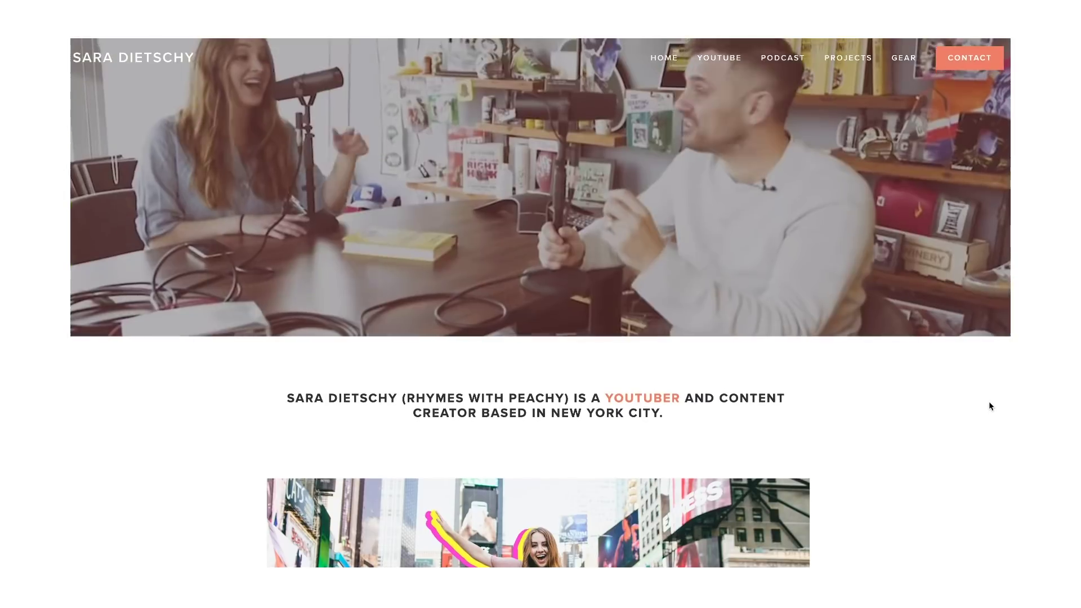
- Scroll through the creator's home page, then go to the PODCAST page
scroll(990, 403, down, 3)
scroll(989, 406, down, 5)
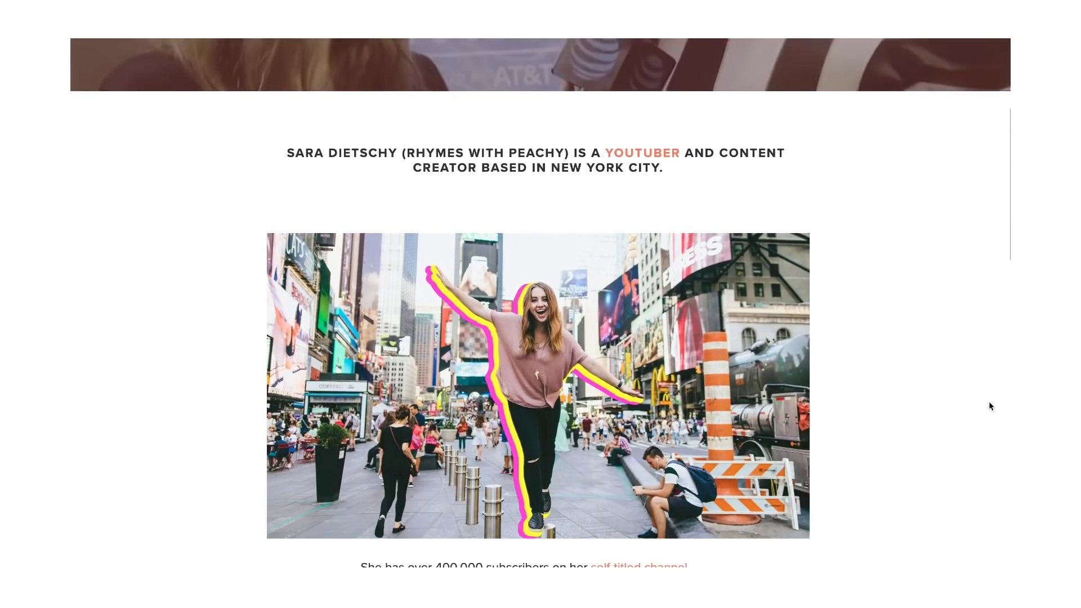
scroll(991, 406, down, 5)
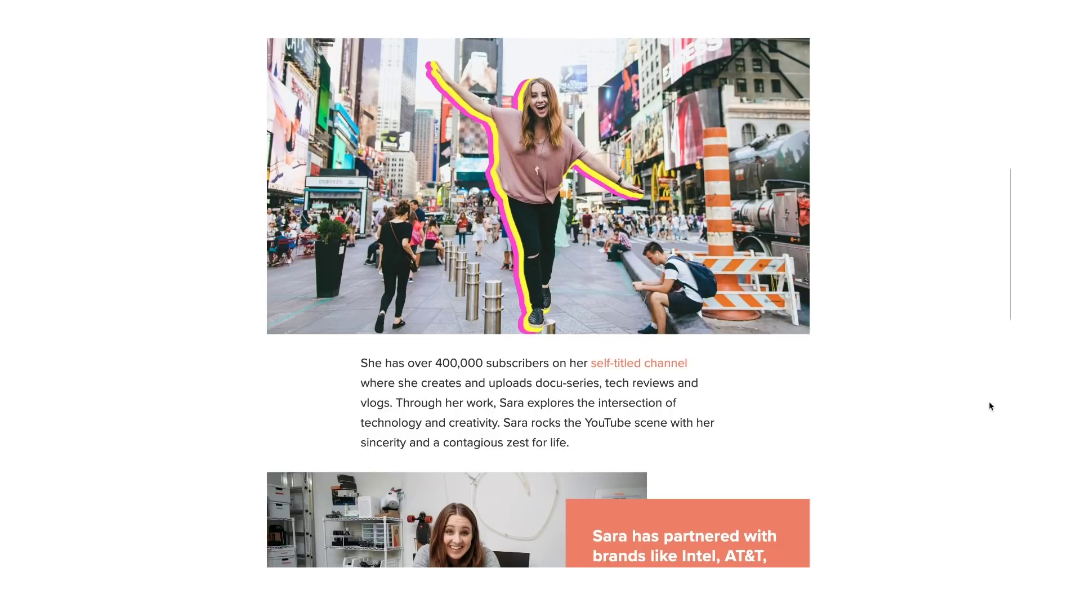
scroll(991, 419, down, 6)
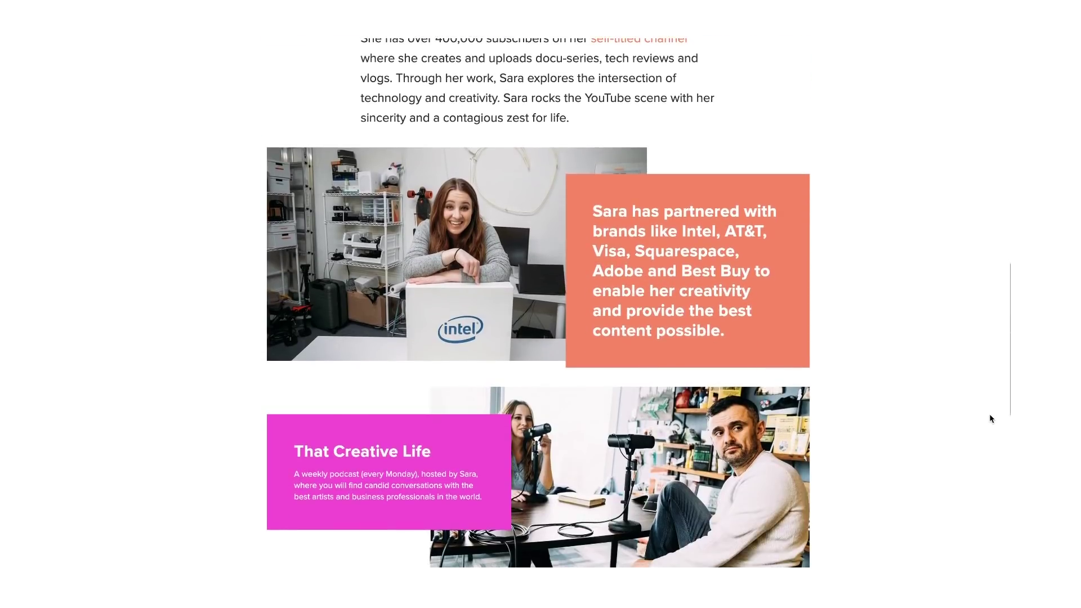
scroll(991, 421, down, 4)
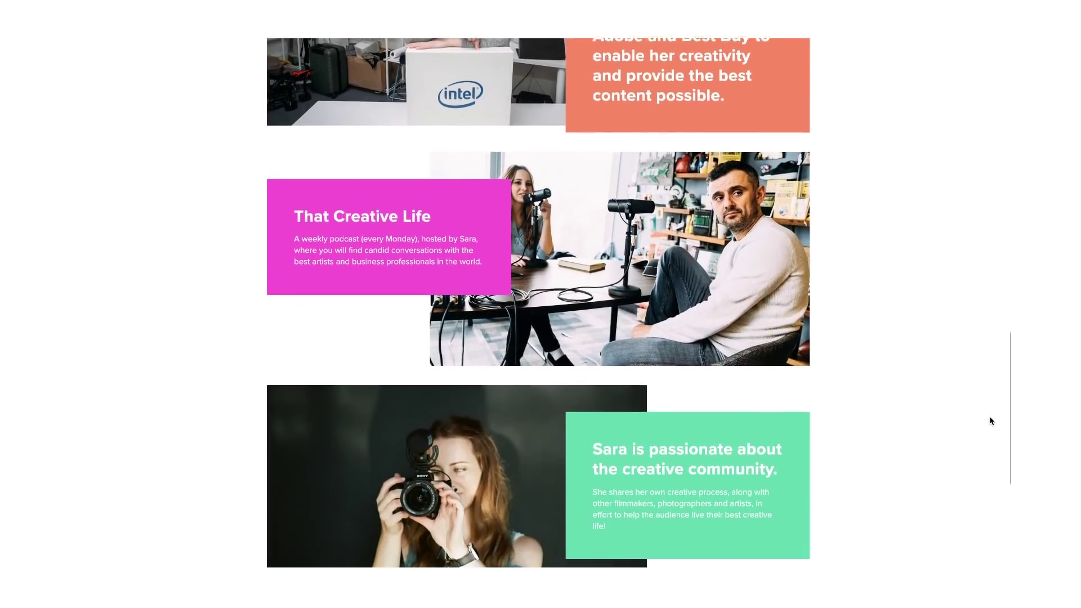
scroll(991, 421, down, 2)
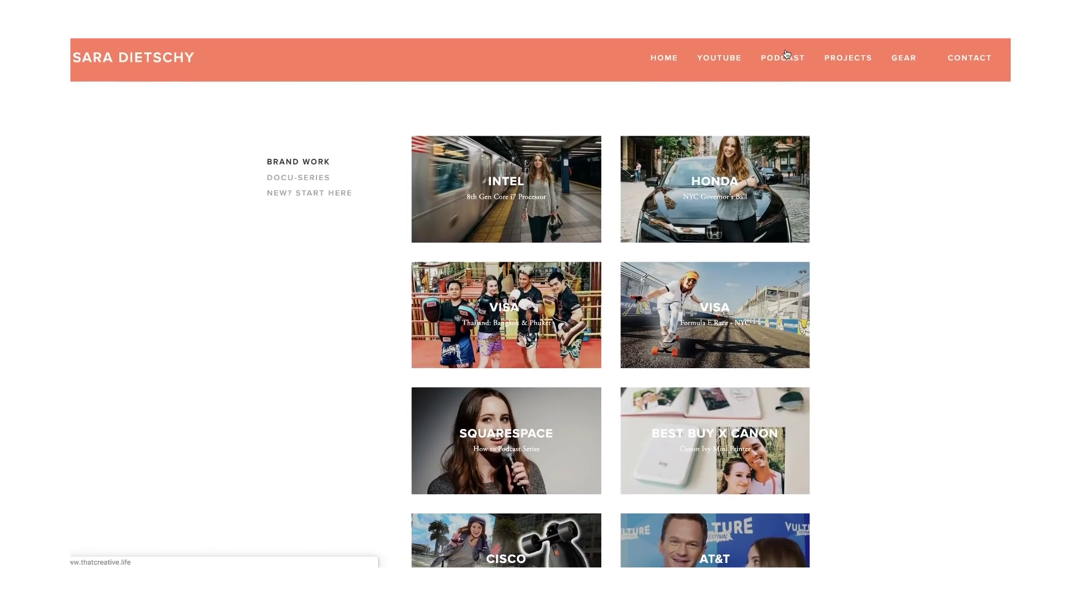
click(786, 56)
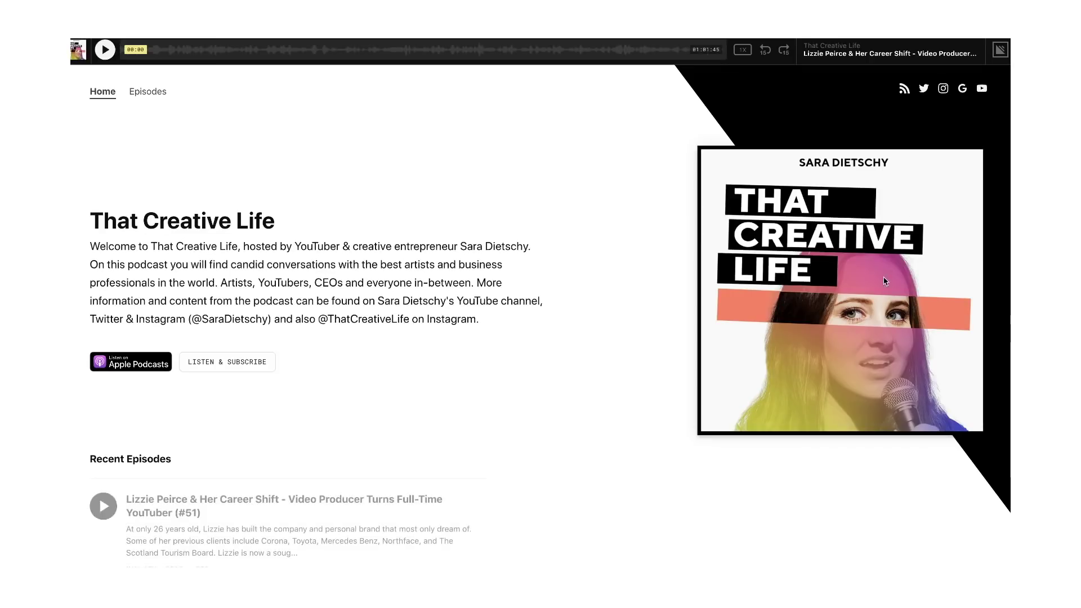
- Browse the podcast episodes, then move on to the camera and lens GEAR page
scroll(504, 220, down, 9)
scroll(505, 220, up, 2)
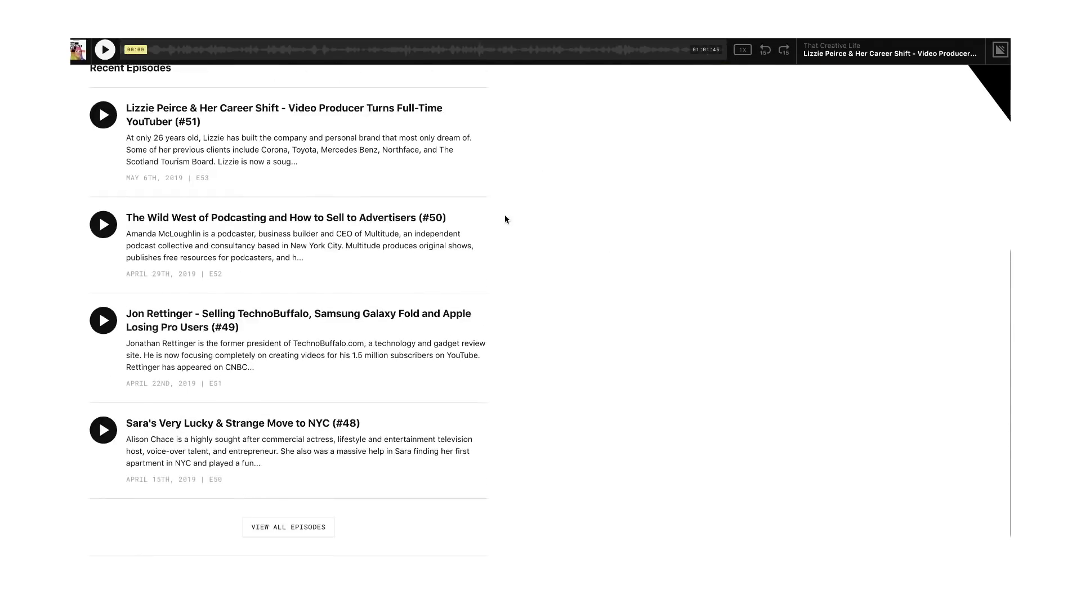
mouse_move(857, 60)
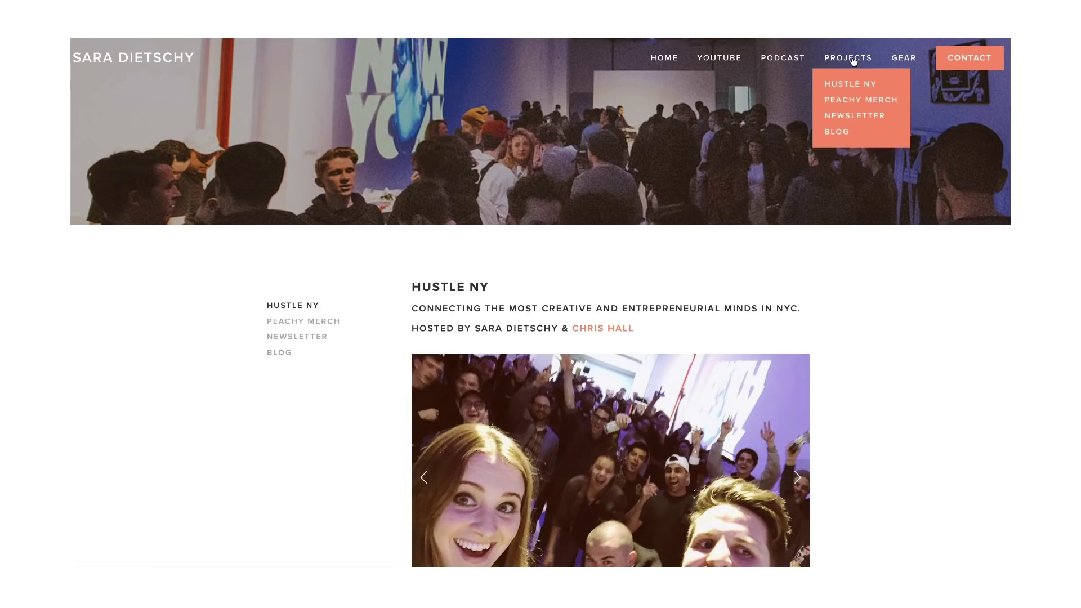
click(909, 66)
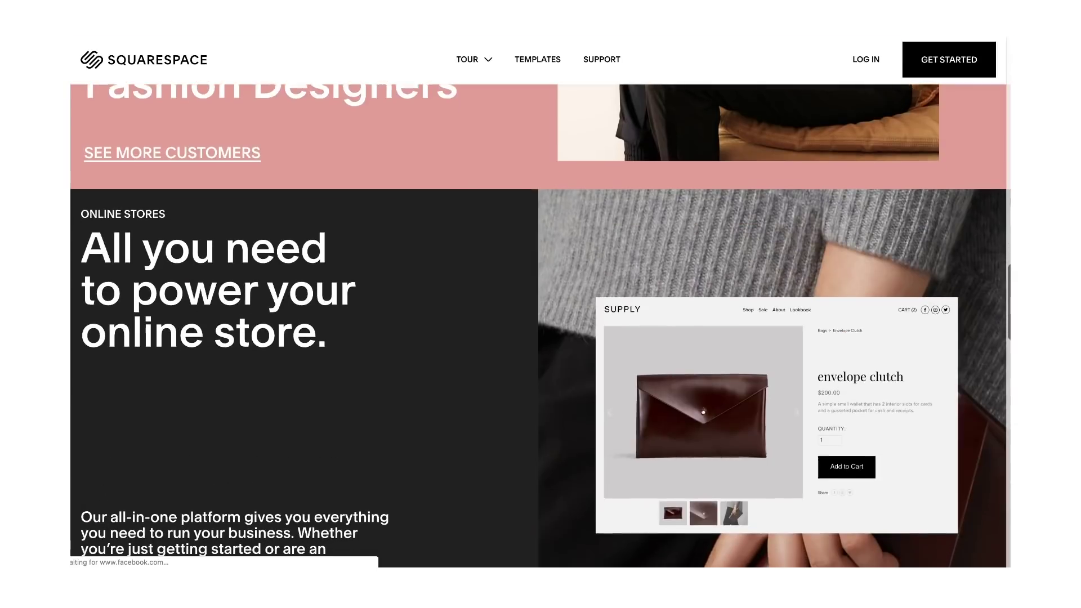
scroll(540, 327, down, 2)
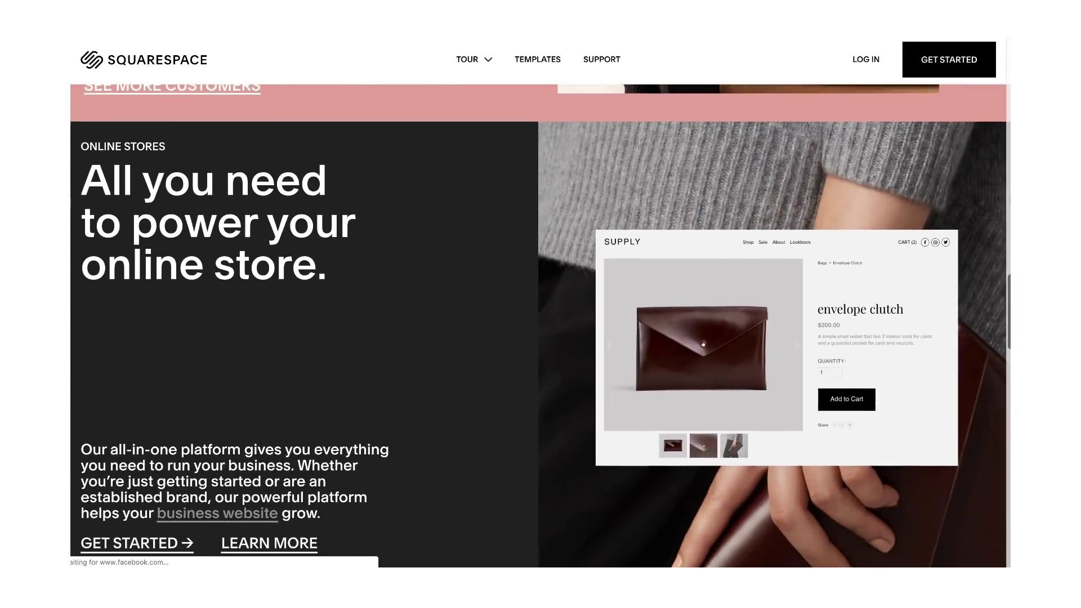
- Scroll through the online-stores and marketing sections and the Photographer templates like Ishimoto and Wexley
scroll(541, 326, down, 2)
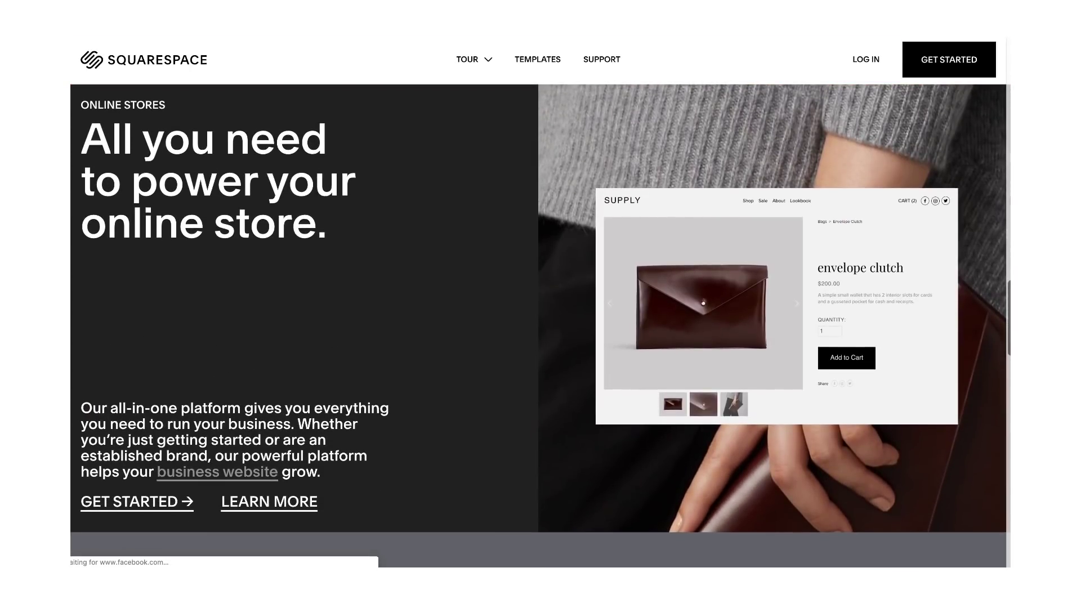
scroll(541, 327, down, 7)
scroll(541, 327, down, 1)
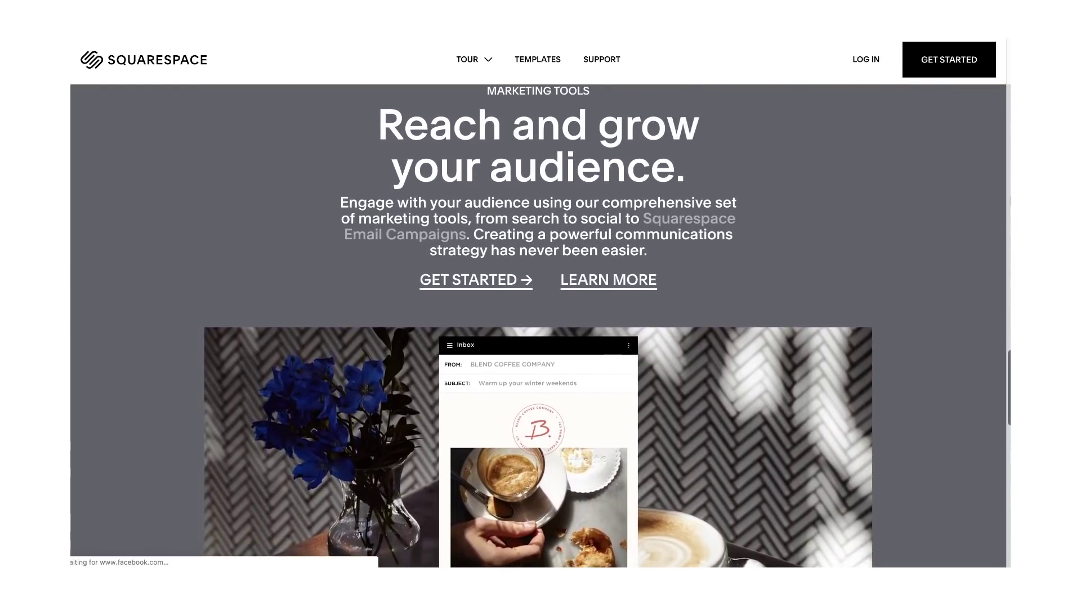
scroll(539, 327, down, 3)
scroll(796, 53, down, 8)
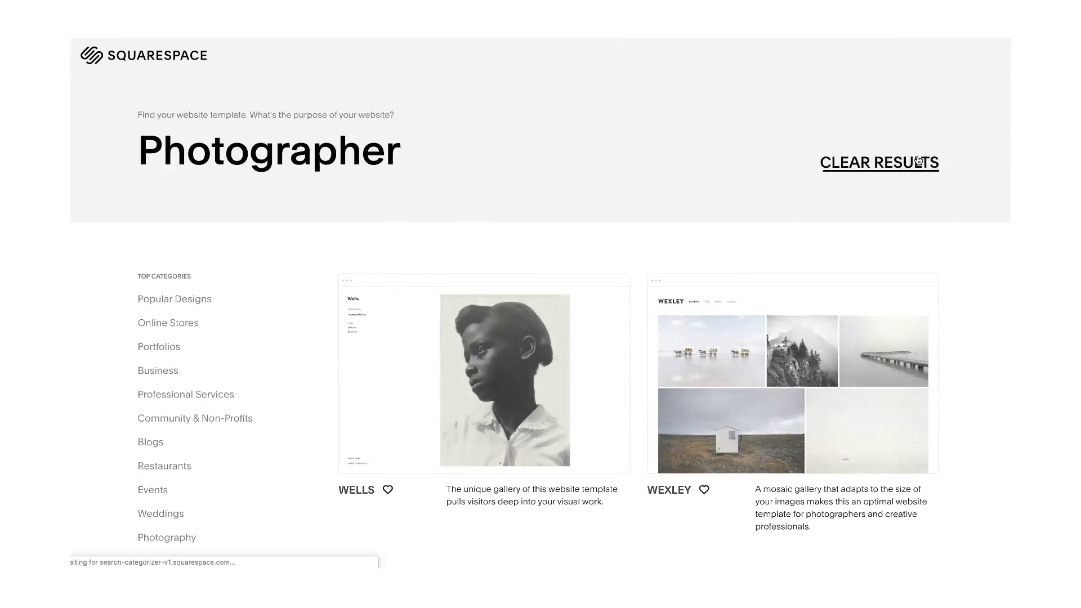
scroll(965, 326, down, 3)
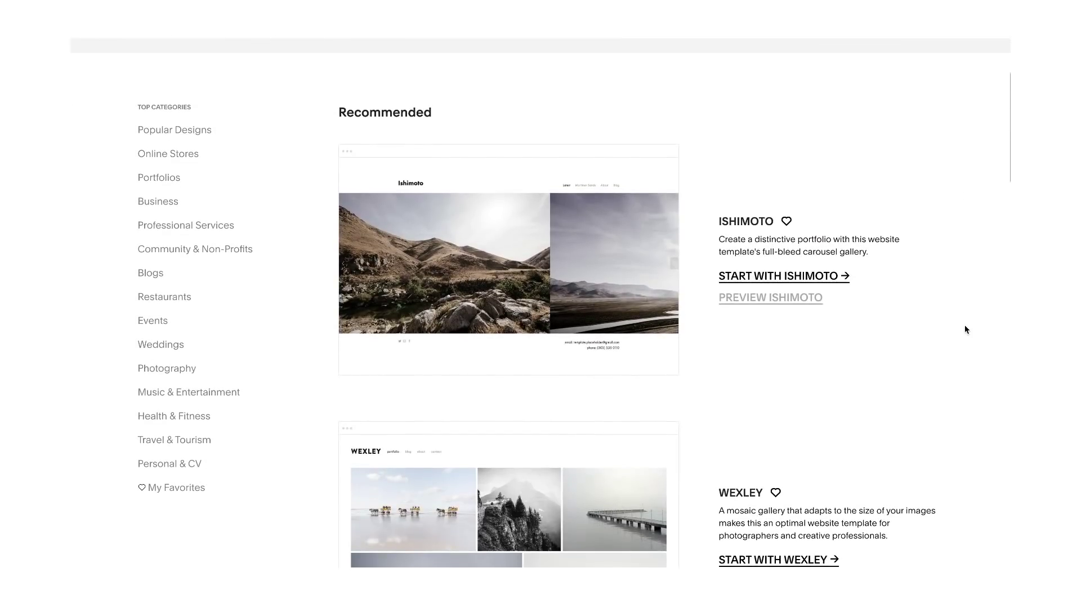
scroll(964, 329, down, 8)
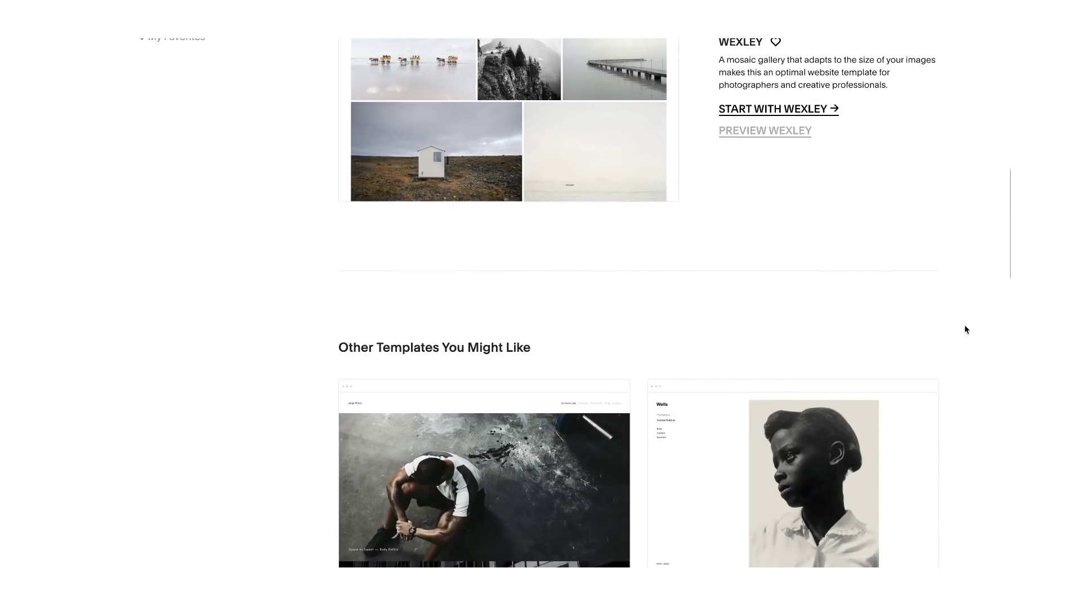
scroll(965, 329, down, 3)
scroll(965, 329, down, 2)
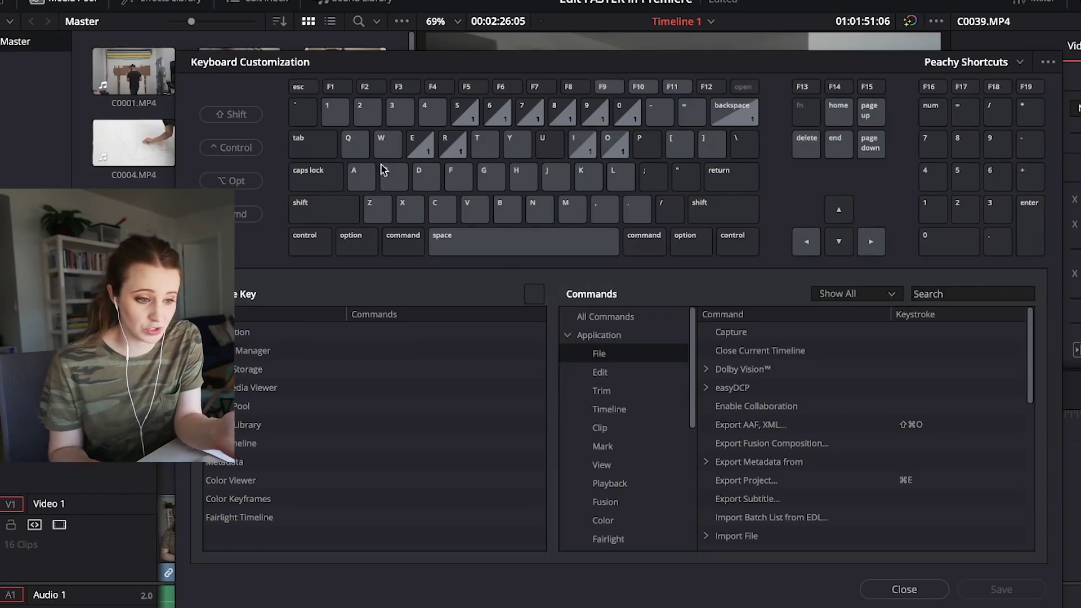
- In Peachy Shortcuts, check the commands on S, D, F, G, H and E, from Play Reverse to Mark In
click(398, 179)
click(423, 183)
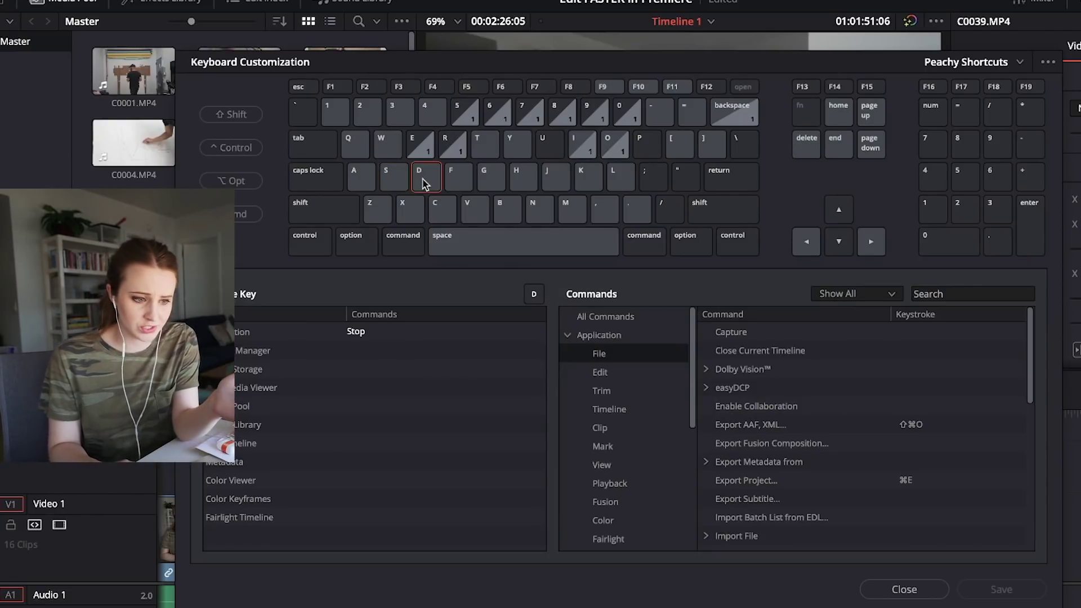
click(457, 179)
click(486, 179)
click(528, 179)
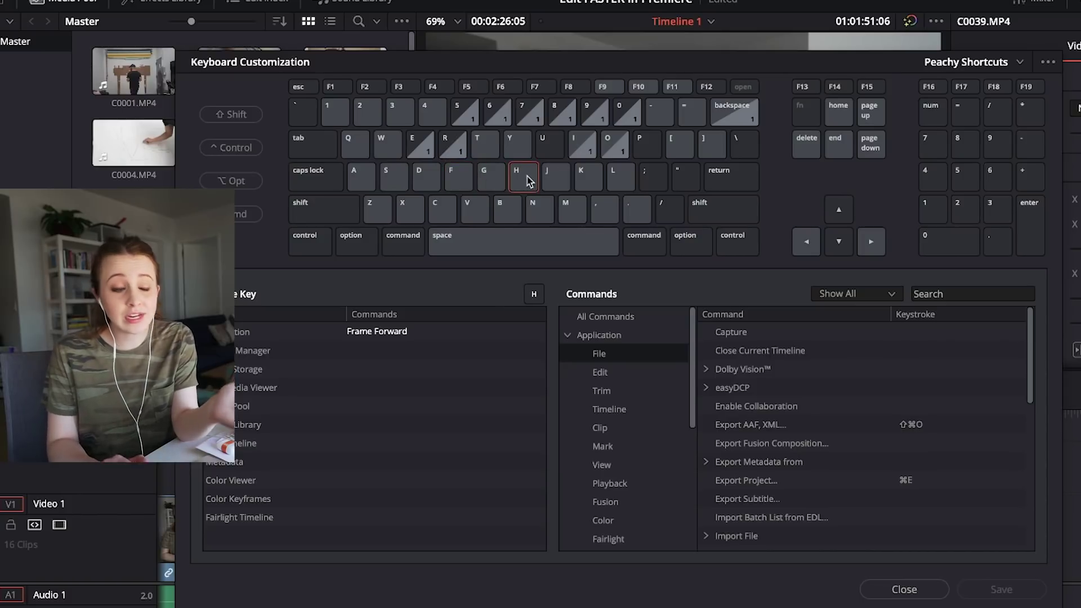
click(423, 148)
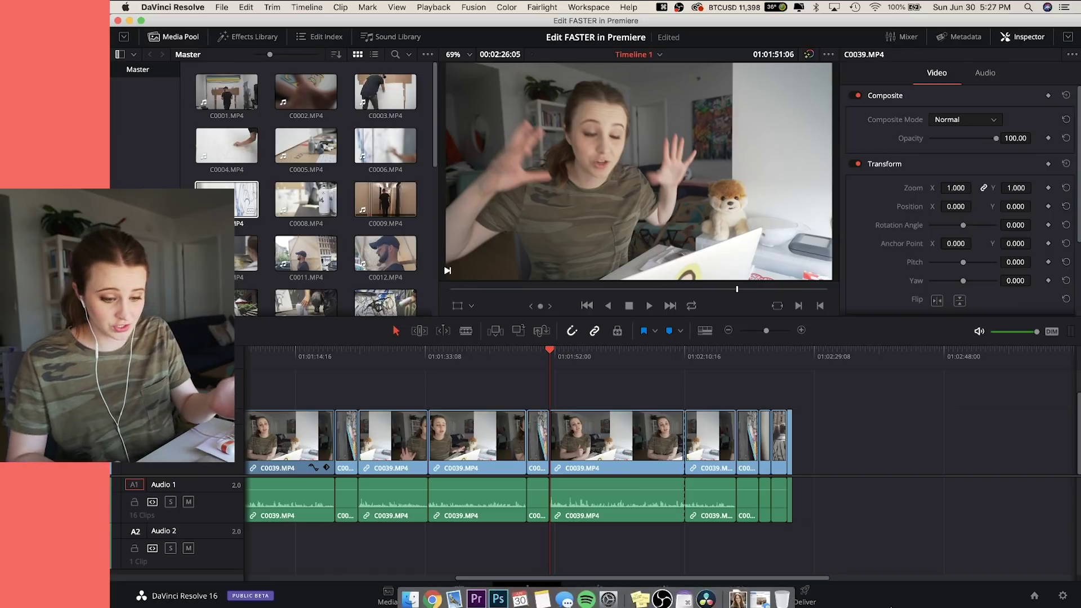
- In Premiere Pro, select every clip after the gap with the A track-select tool
click(637, 597)
key(a)
drag(791, 428, 766, 435)
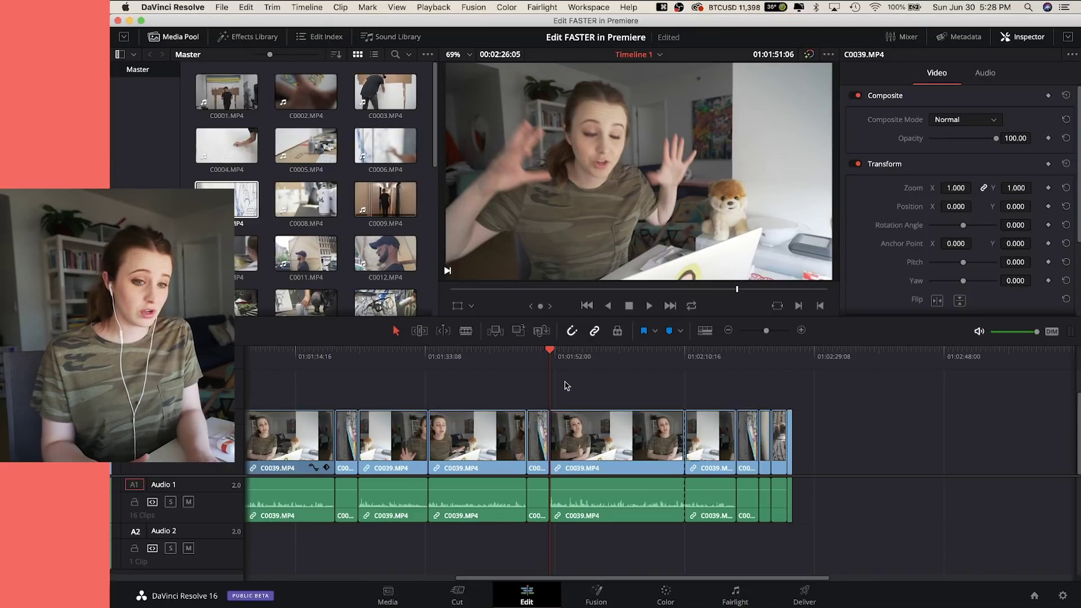
key(a)
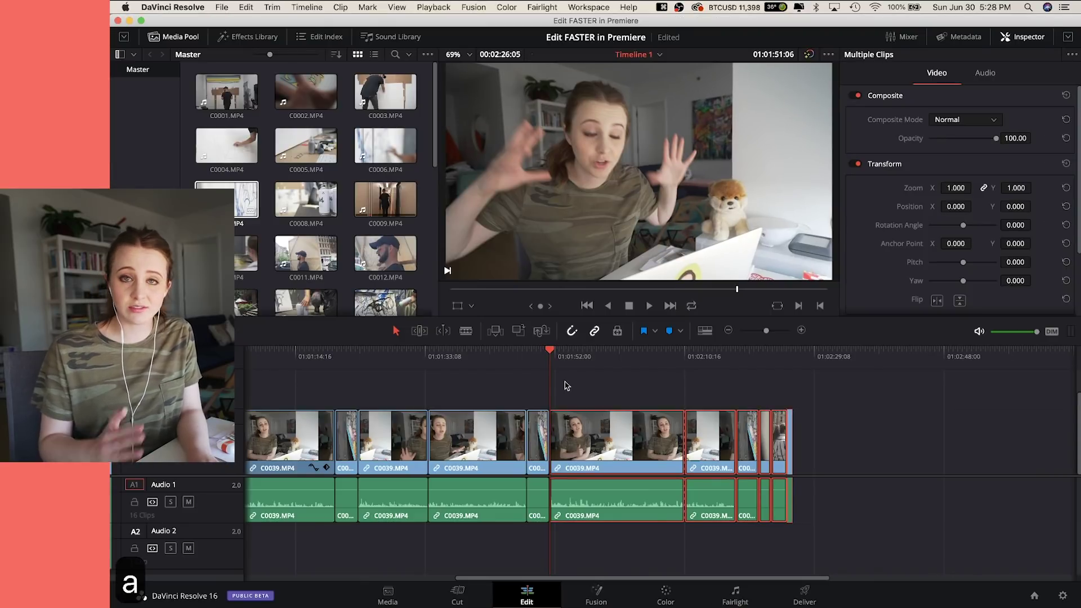
- Load C0009 into the source viewer, mark in and out points, and append it to the timeline
click(666, 386)
double_click(385, 199)
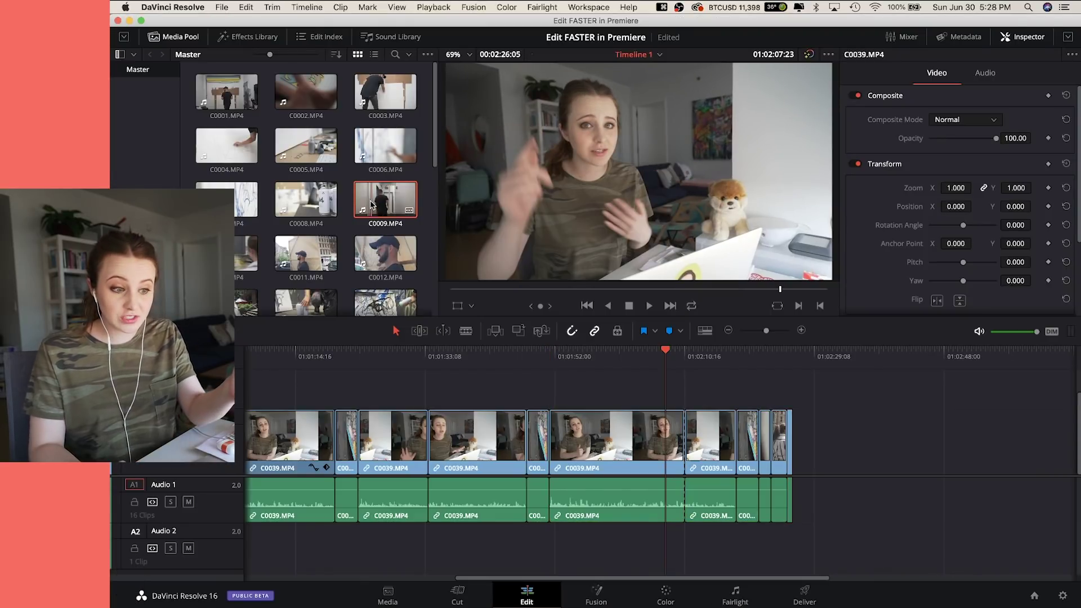
click(580, 289)
key(e)
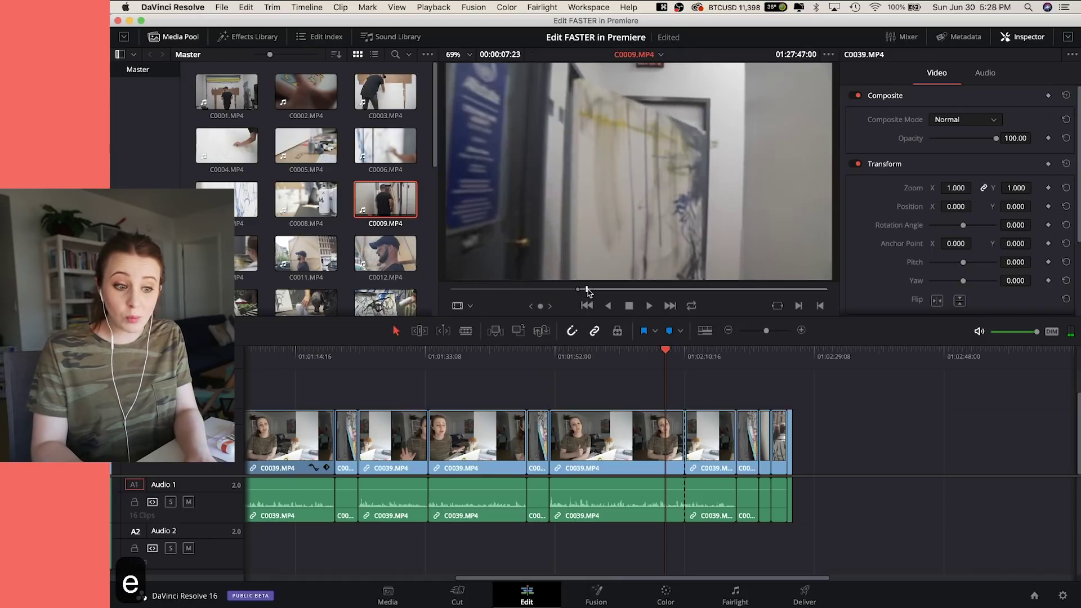
drag(584, 291, 657, 291)
key(r)
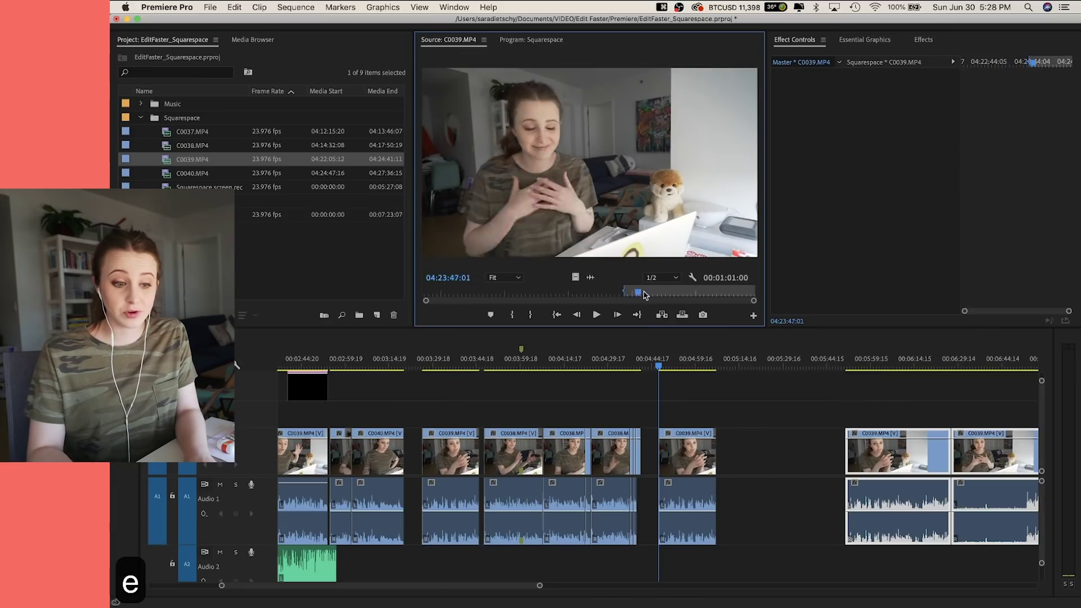
key(r)
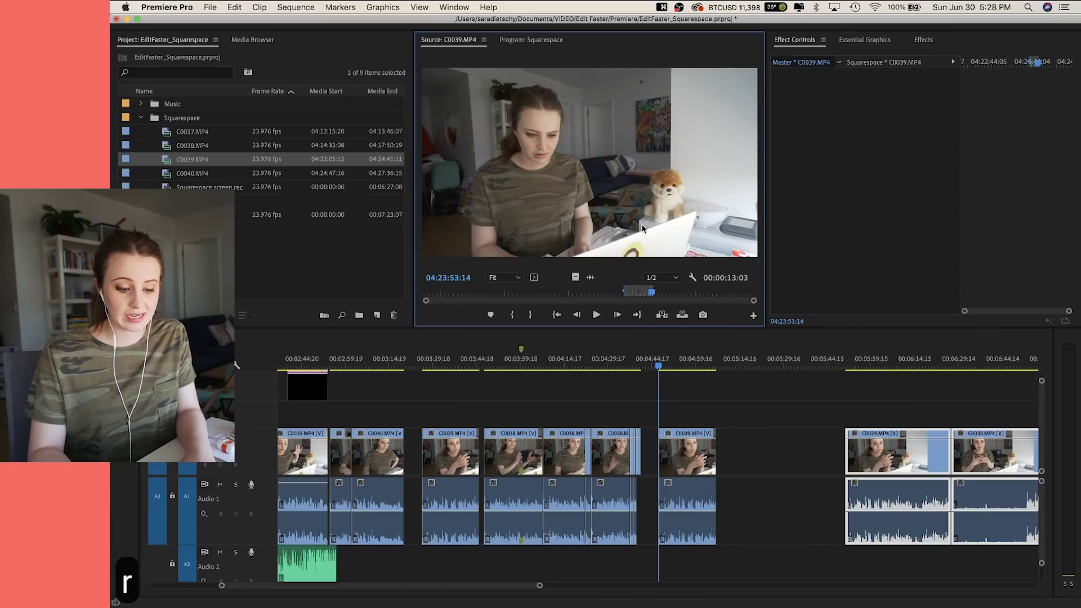
click(717, 365)
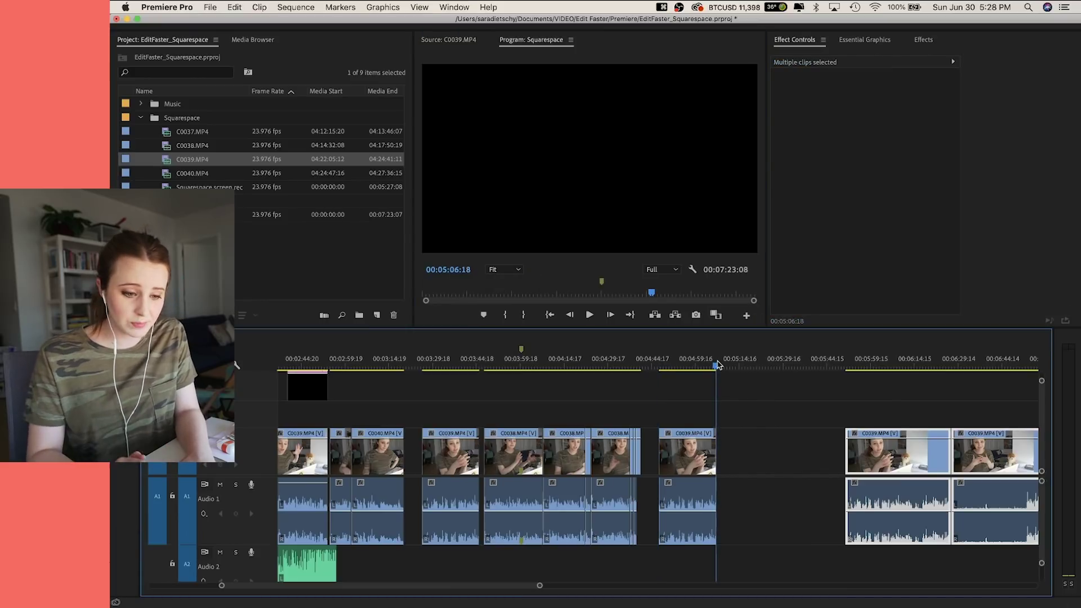
key(n)
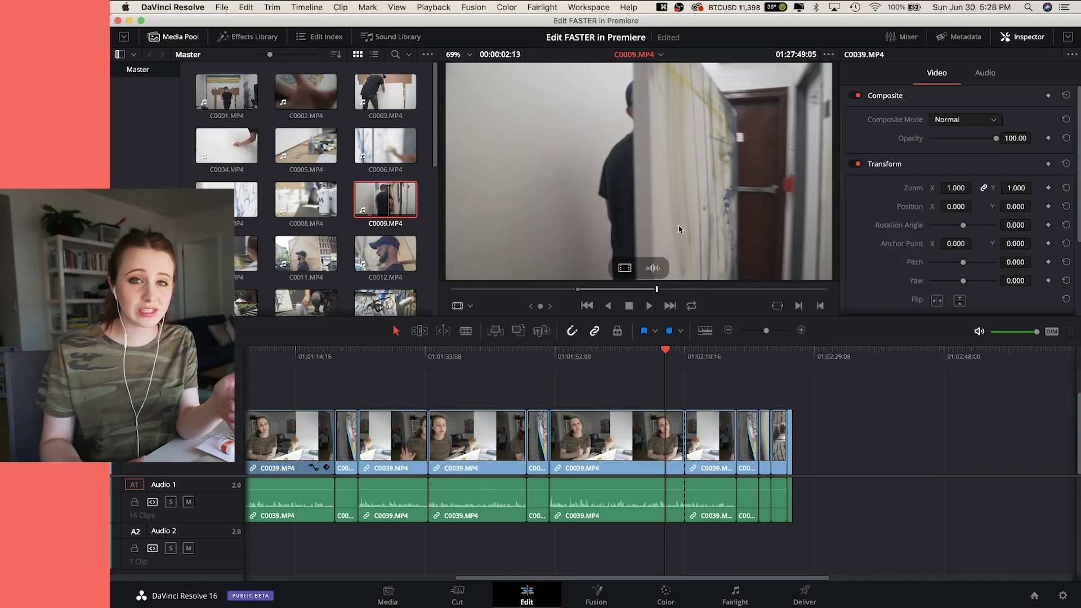
- Mark another section of C0009 and append it to the timeline's end
drag(657, 289, 619, 292)
key(e)
key(r)
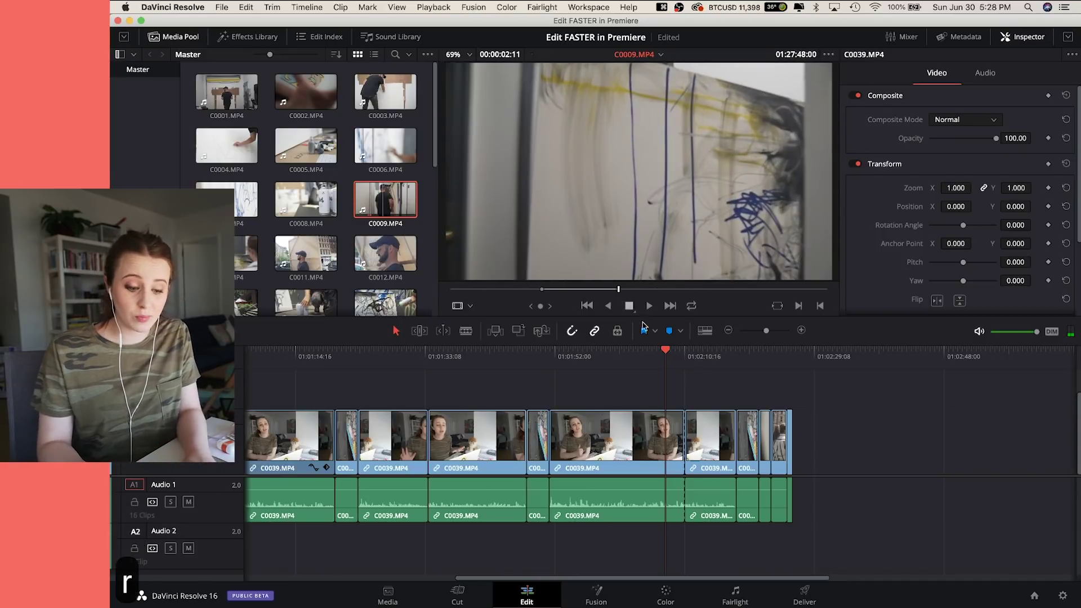
key(n)
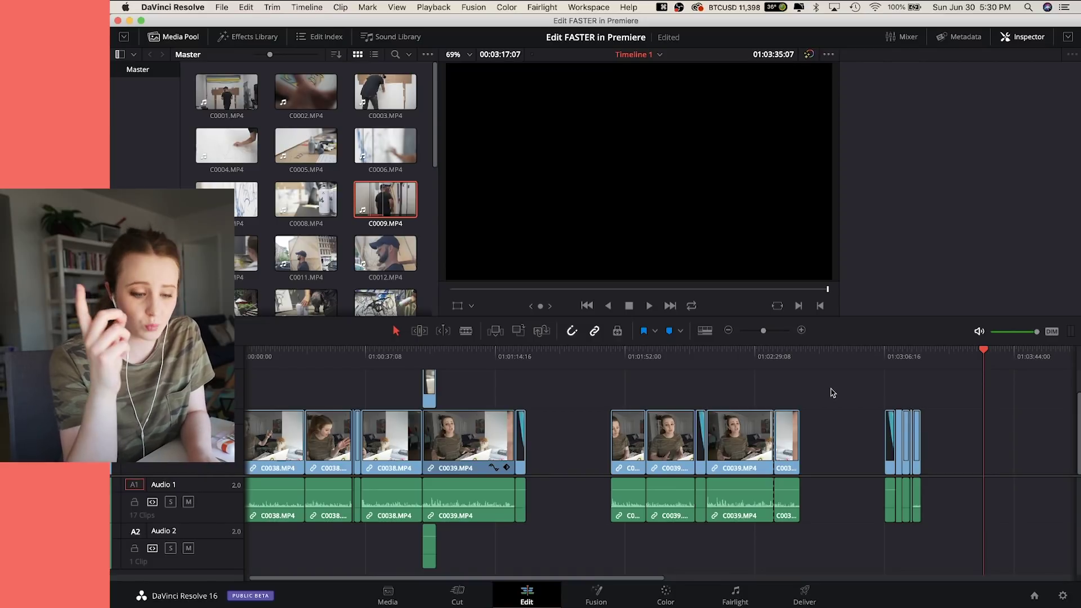
- Close all gaps between clips with the custom 1 shortcut, in Resolve and then in Premiere
key(1)
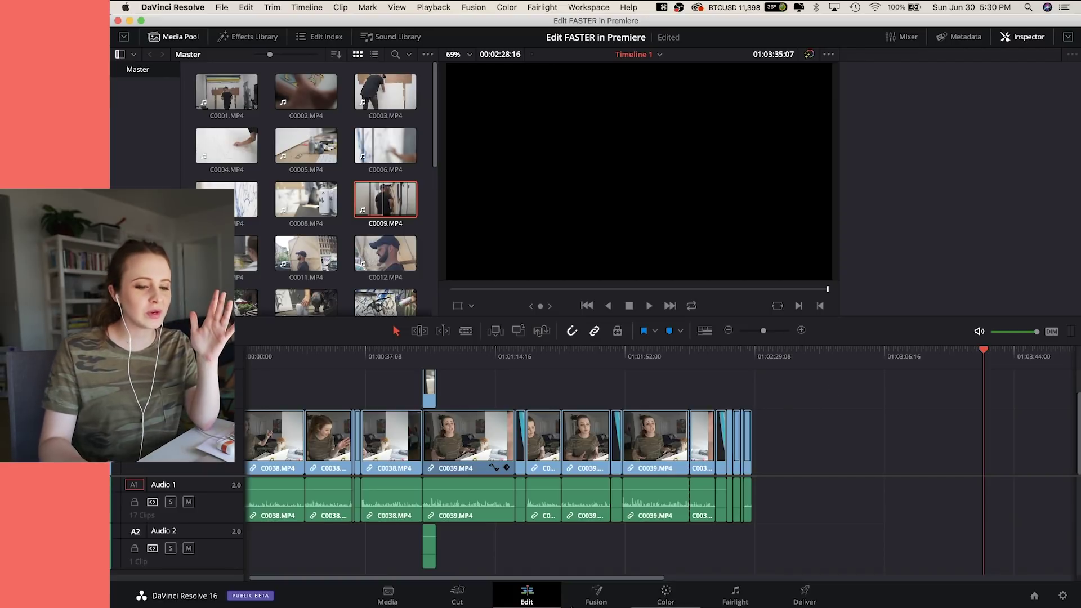
click(458, 594)
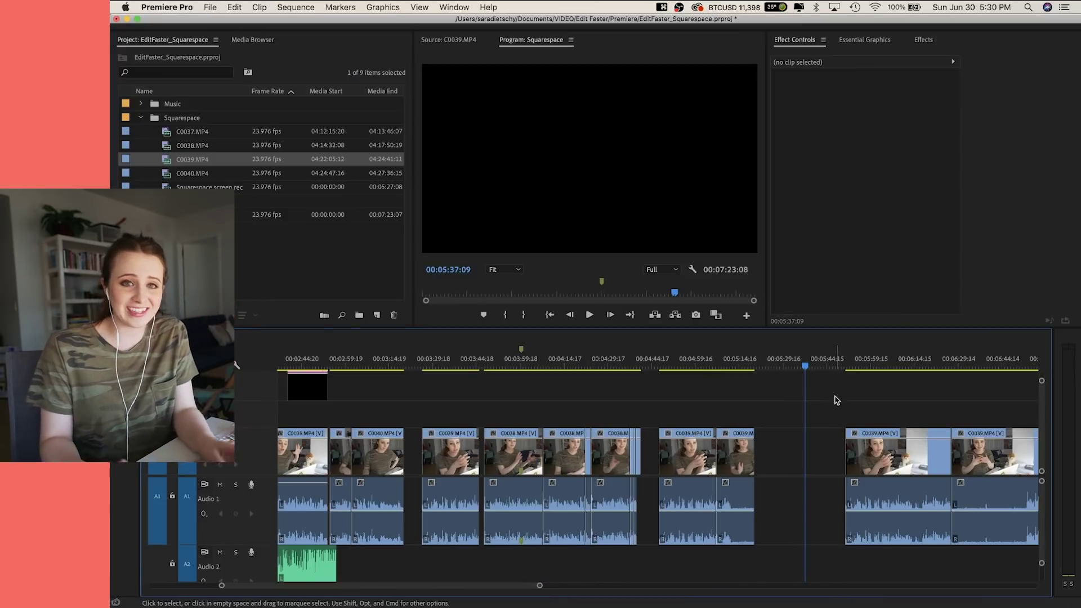
key(1)
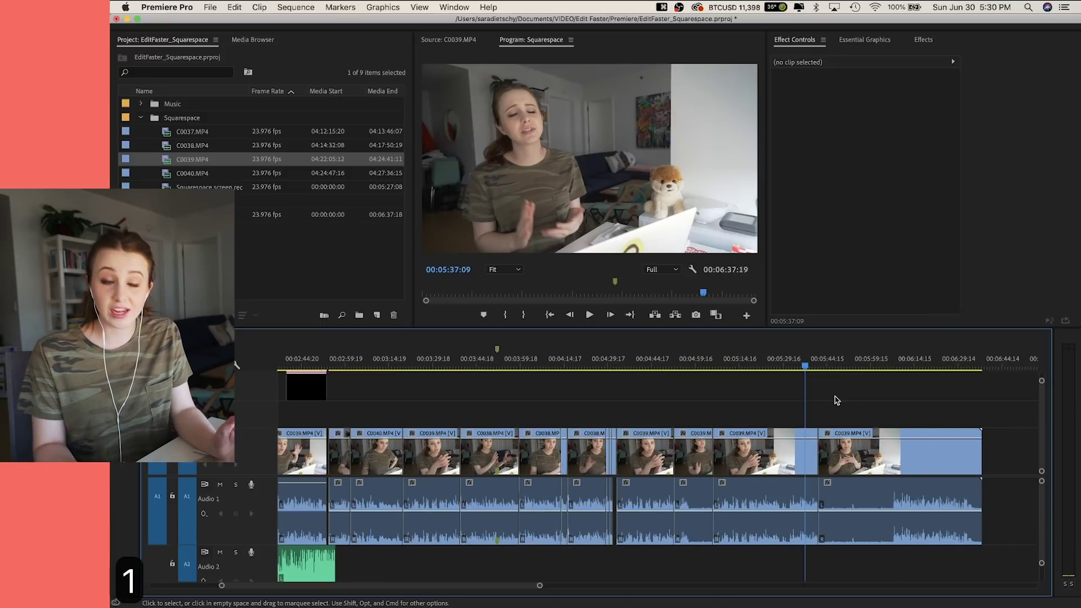
- Back in DaVinci Resolve, give media-pool clip C0005 a cyan flag
click(708, 590)
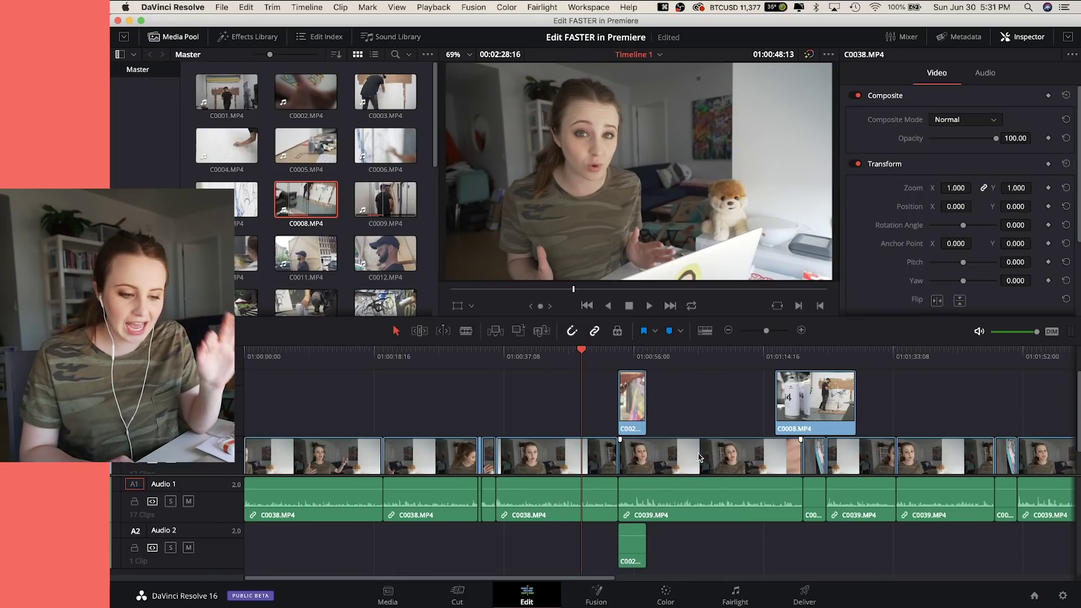
click(631, 352)
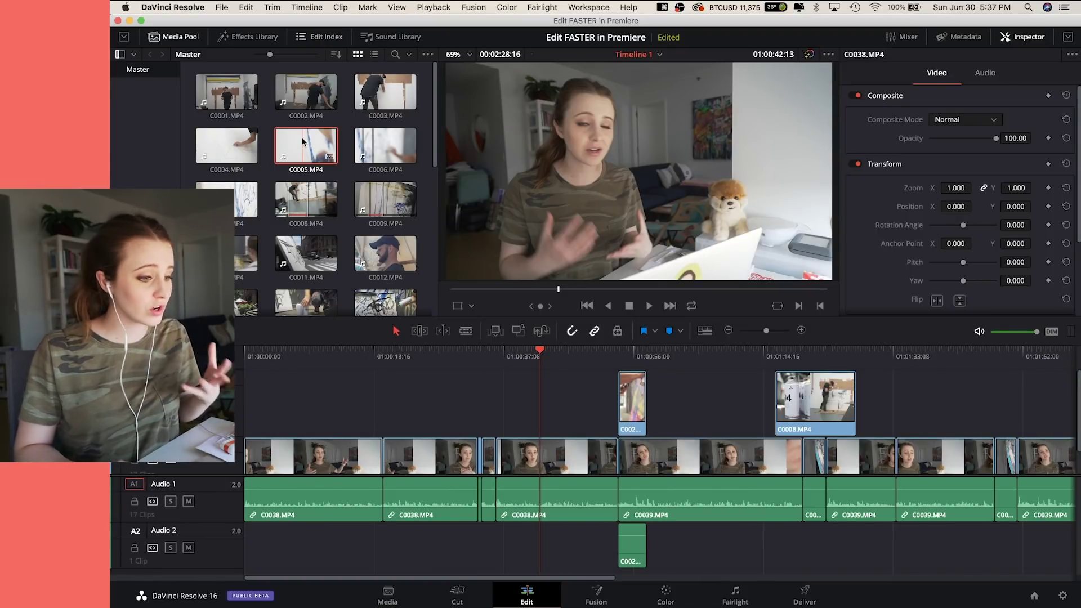
right_click(303, 141)
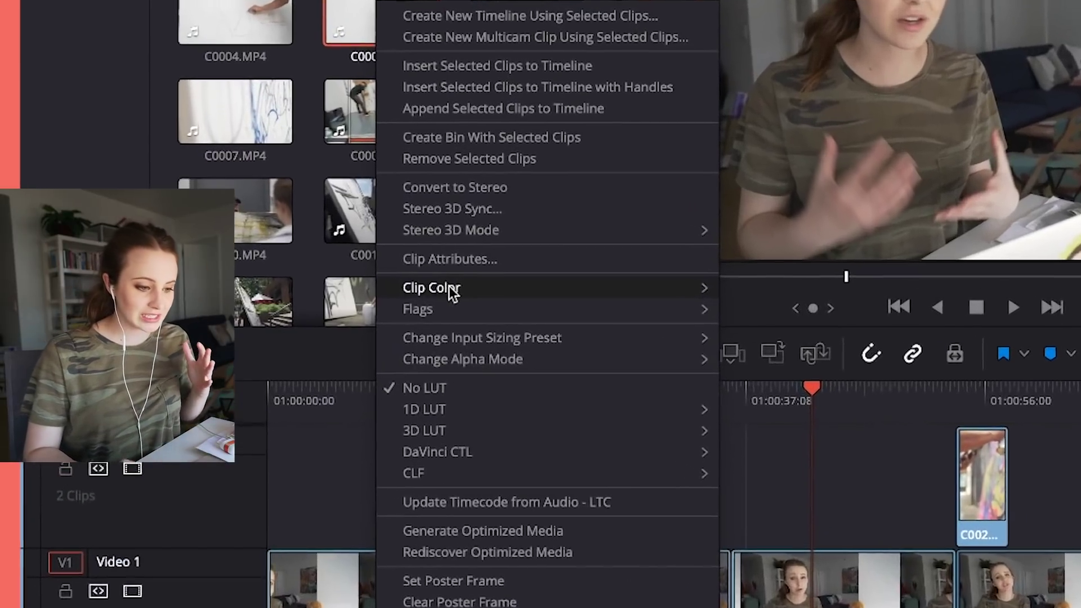
mouse_move(342, 295)
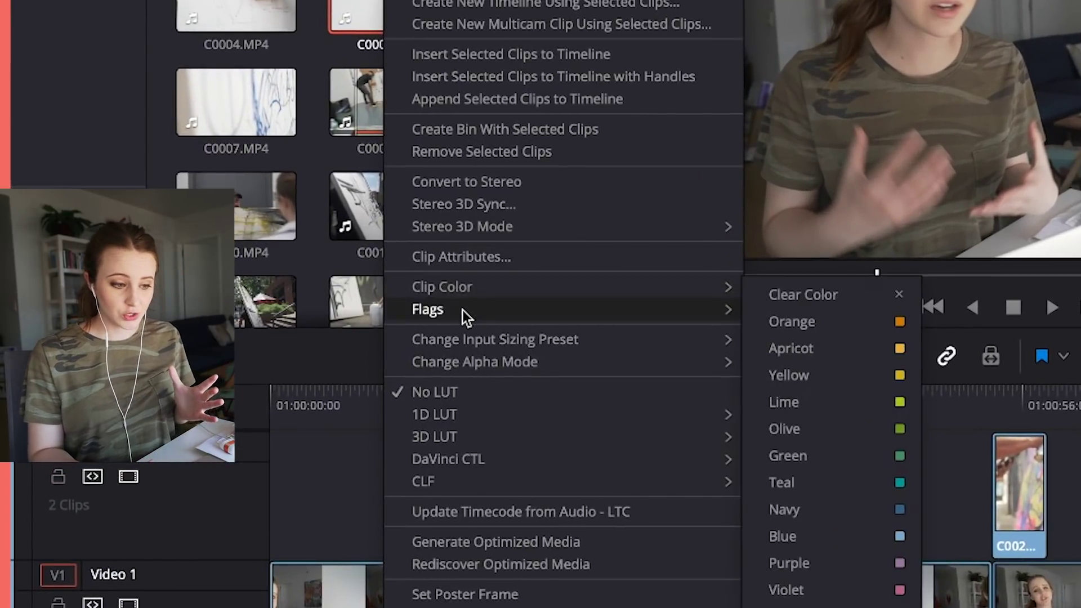
mouse_move(463, 310)
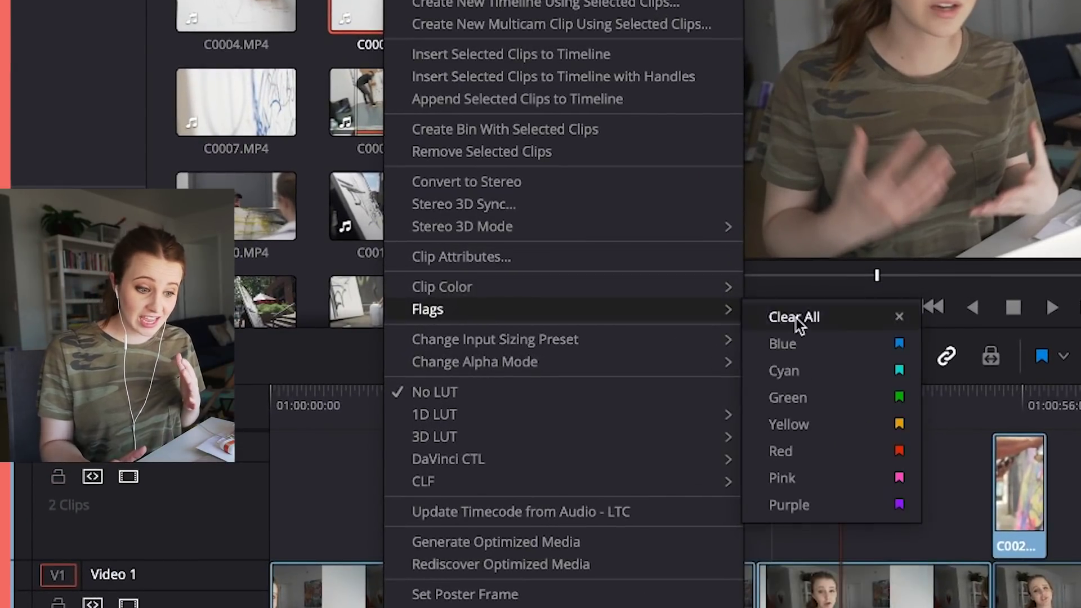
click(827, 367)
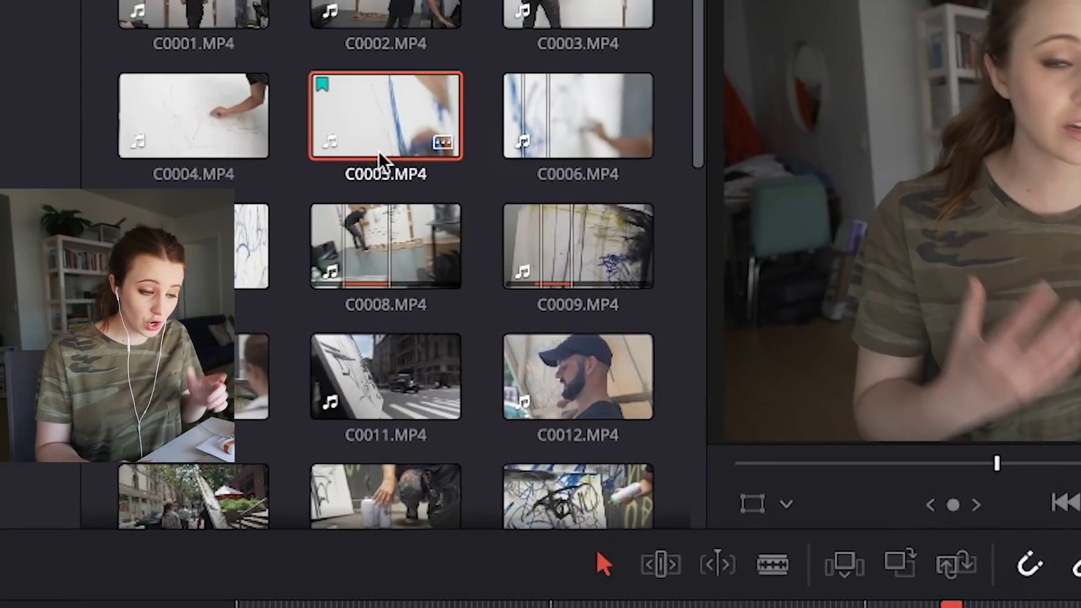
- Set clip C0005's clip colour to pink
right_click(379, 151)
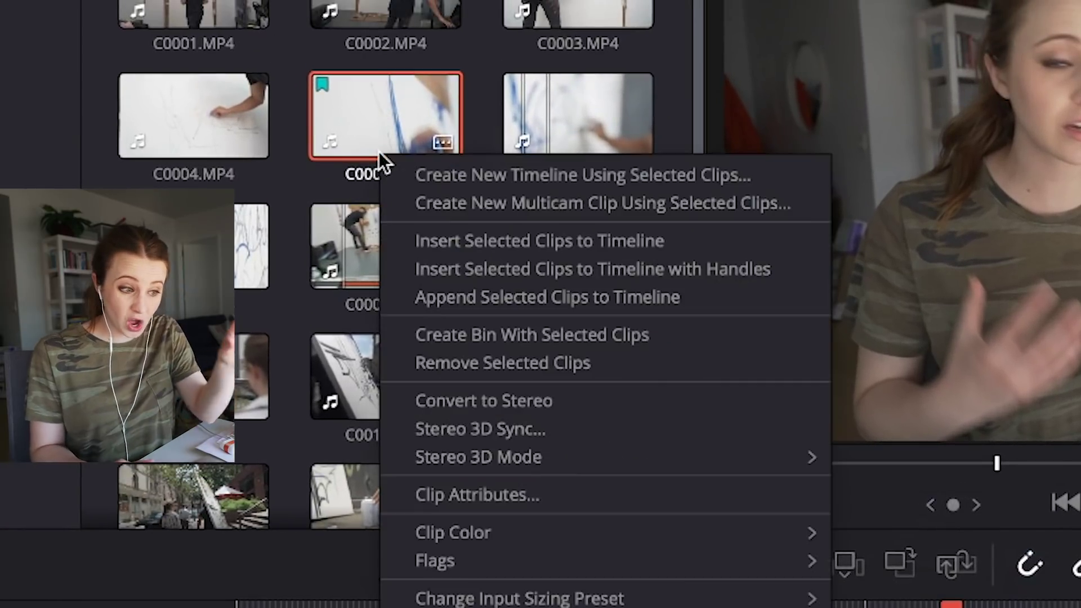
right_click(402, 116)
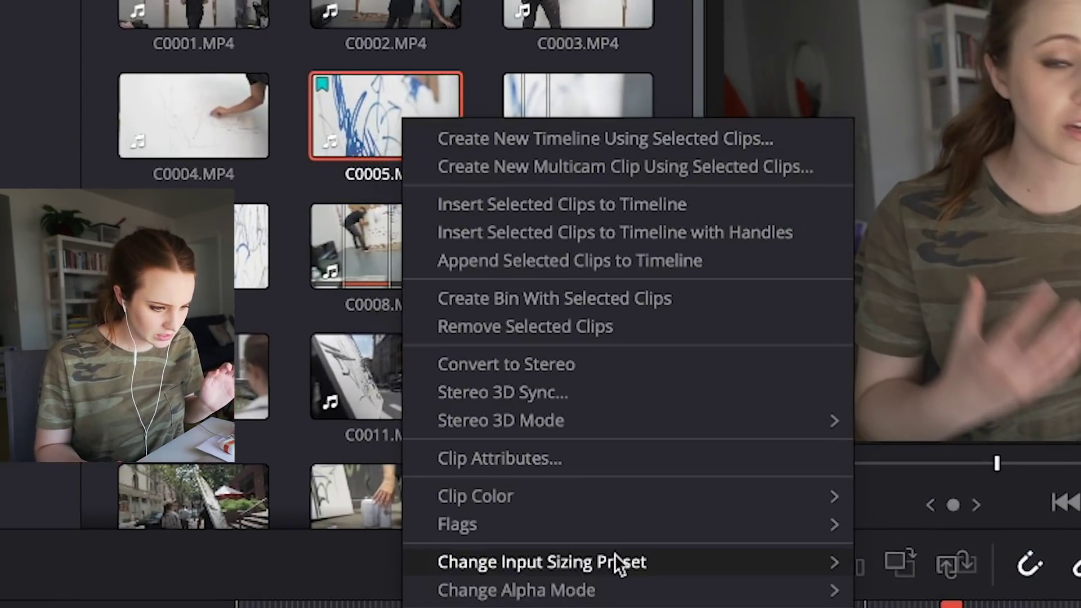
mouse_move(618, 507)
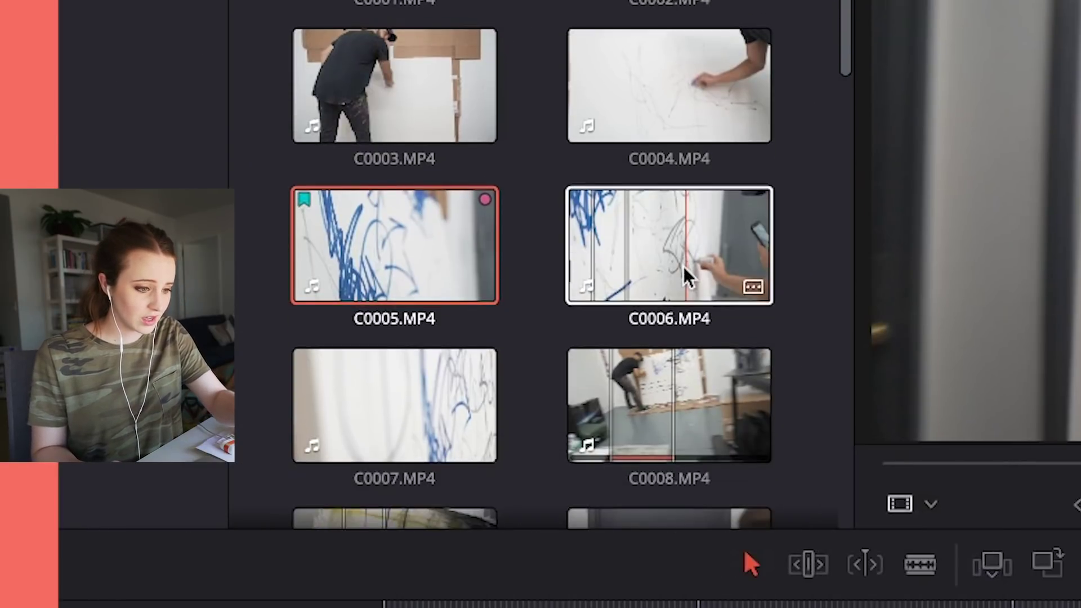
click(414, 75)
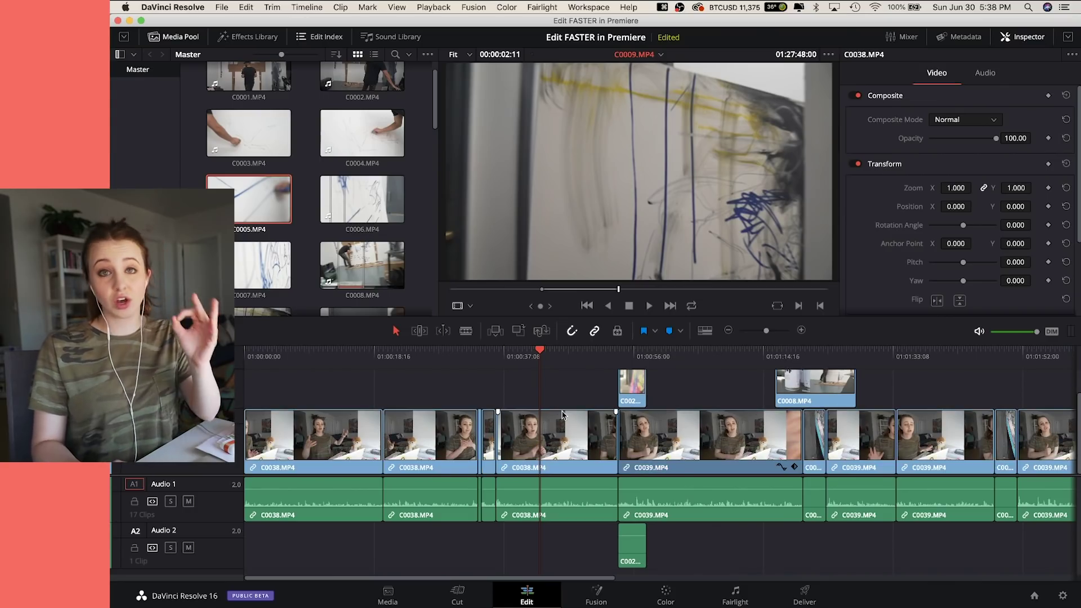
- Colour the two overlay clips on Video 2 orange
key(super+minus)
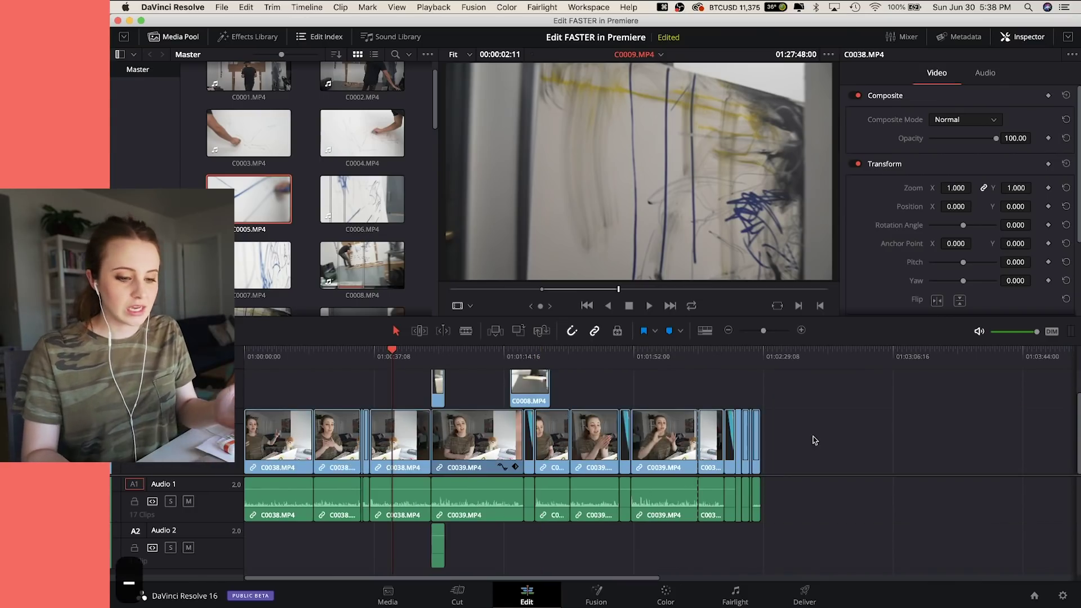
drag(629, 388, 441, 419)
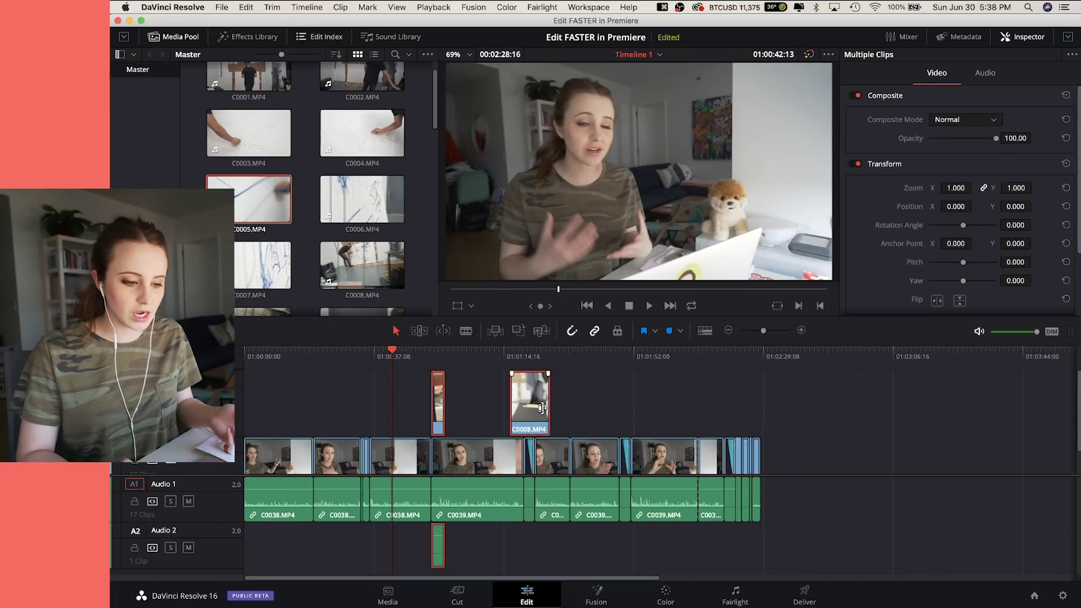
key(7)
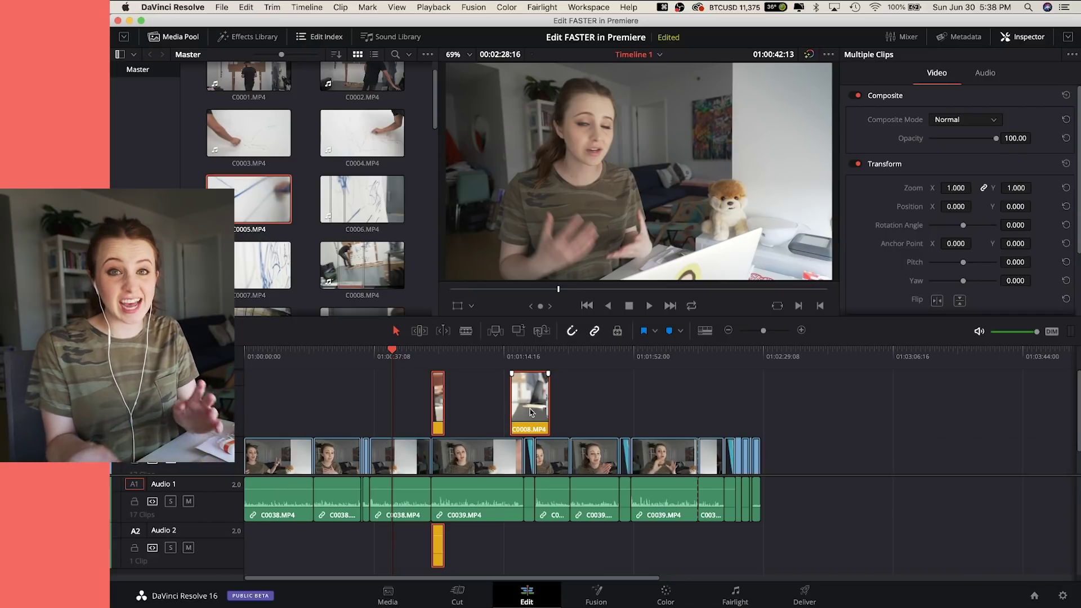
key(super+equal)
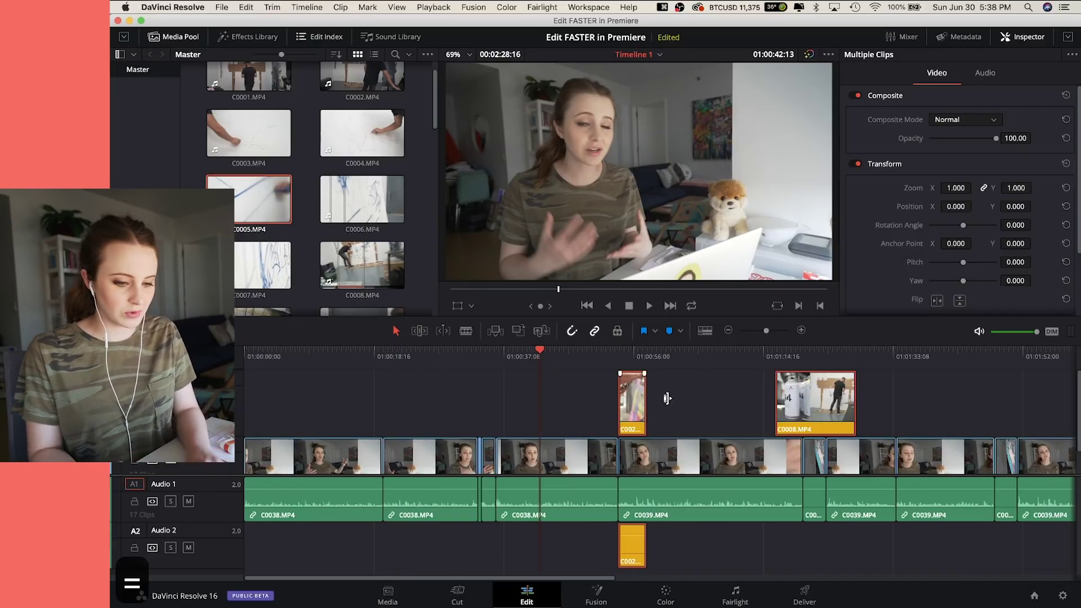
key(super+minus)
- Select all the Audio 1 dialogue clips and drag them down onto a lower audio track
drag(789, 503, 278, 522)
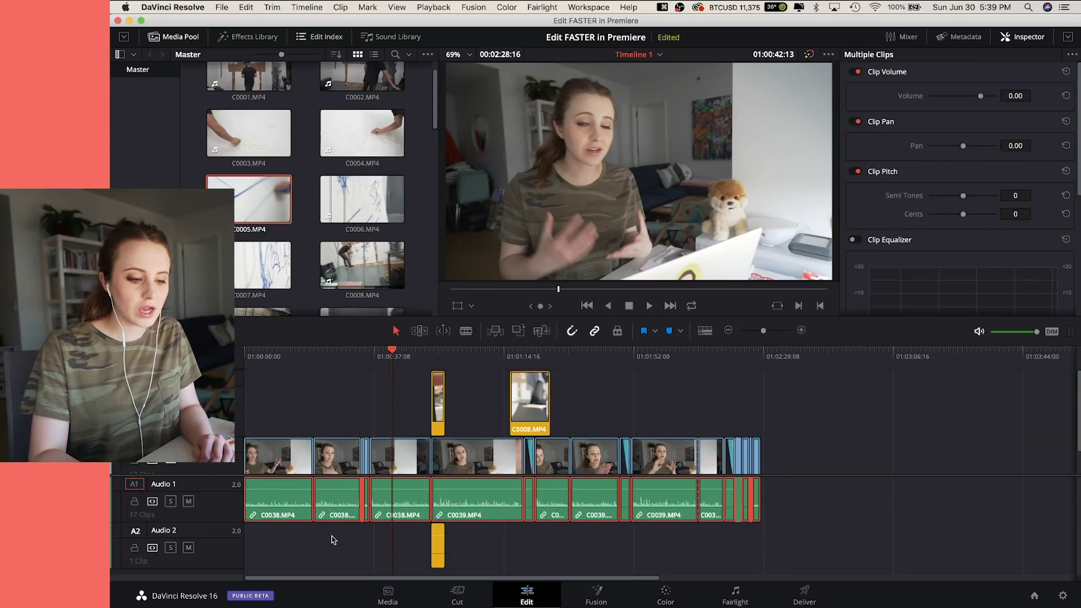
key(super+a)
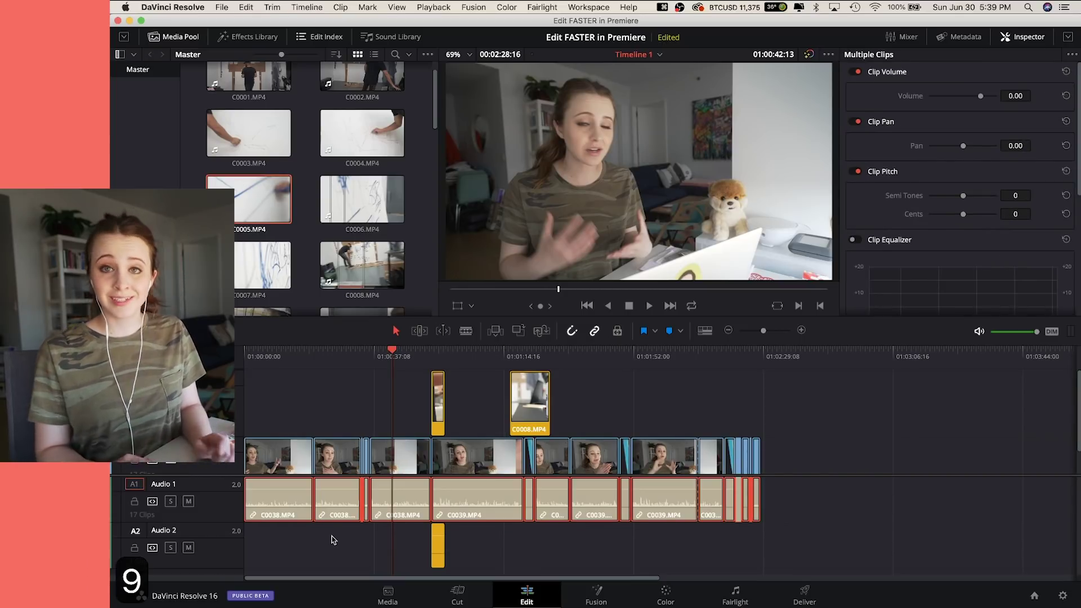
click(821, 494)
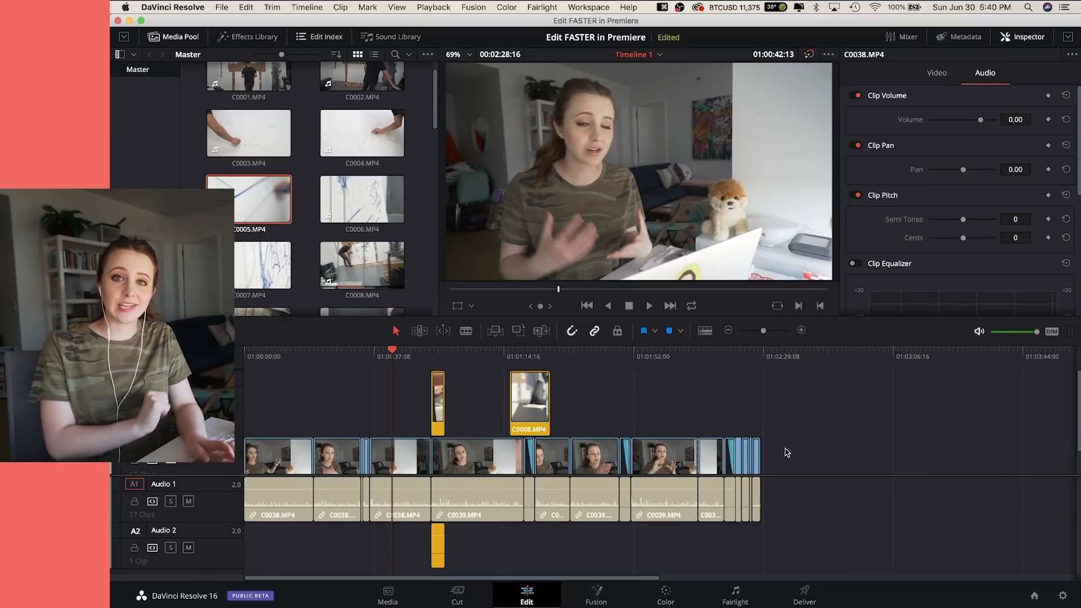
click(307, 7)
mouse_move(334, 134)
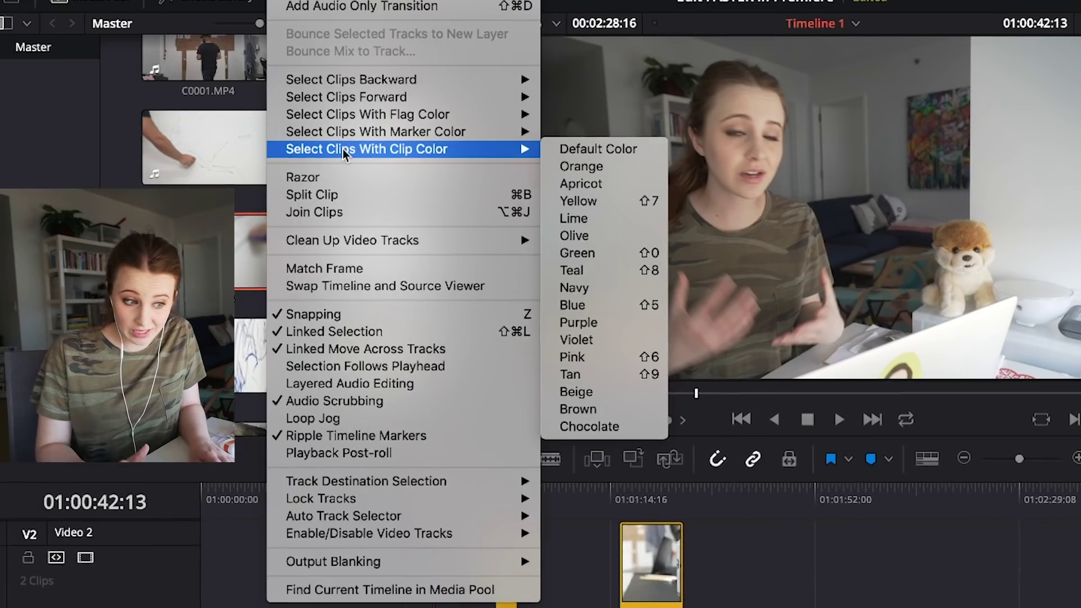
click(577, 201)
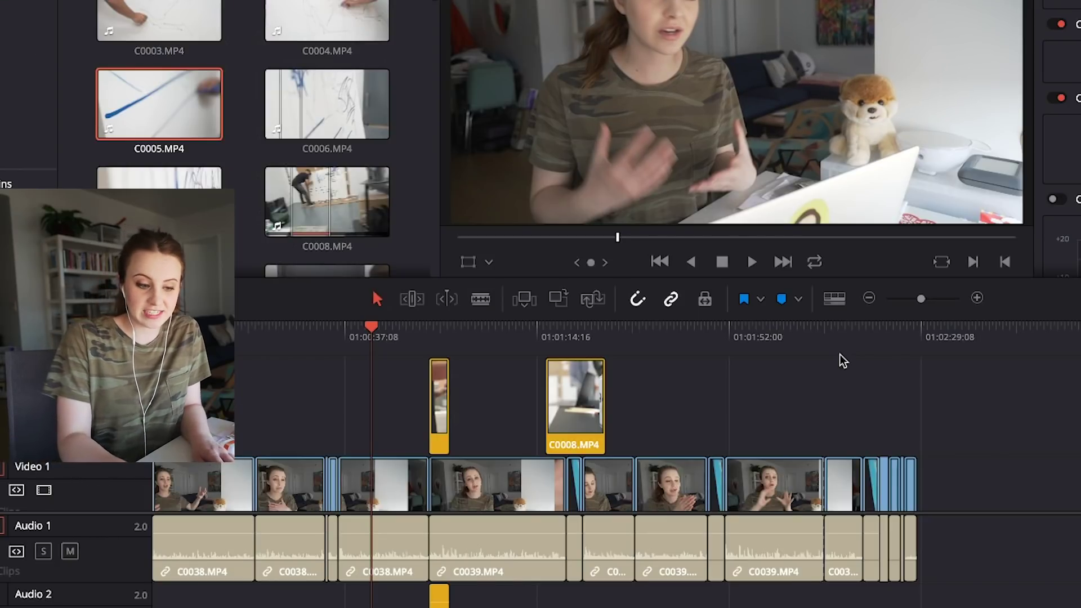
key(alt+y)
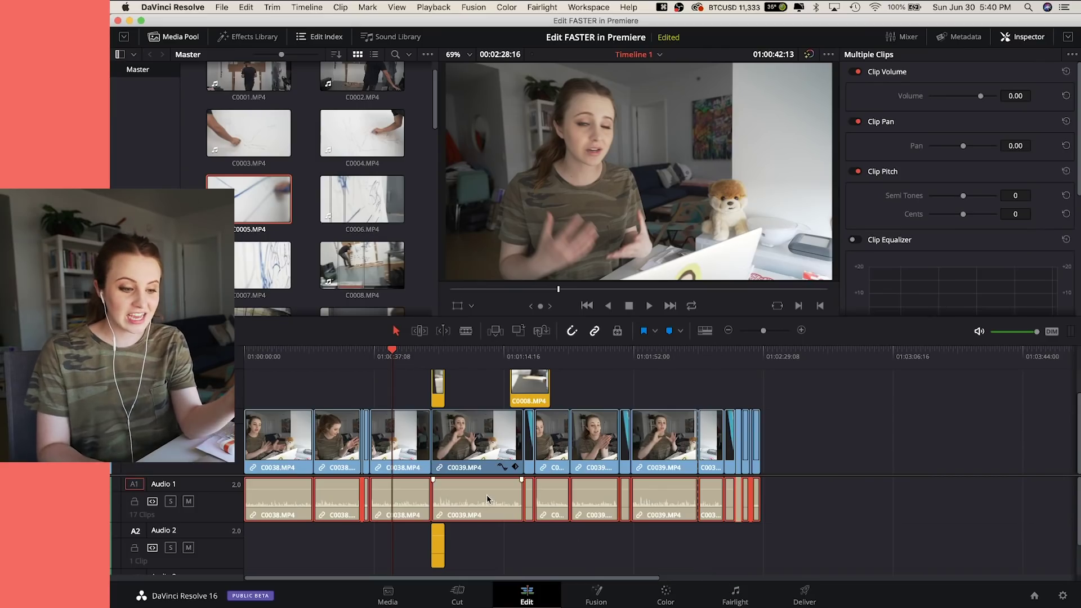
drag(488, 498, 476, 569)
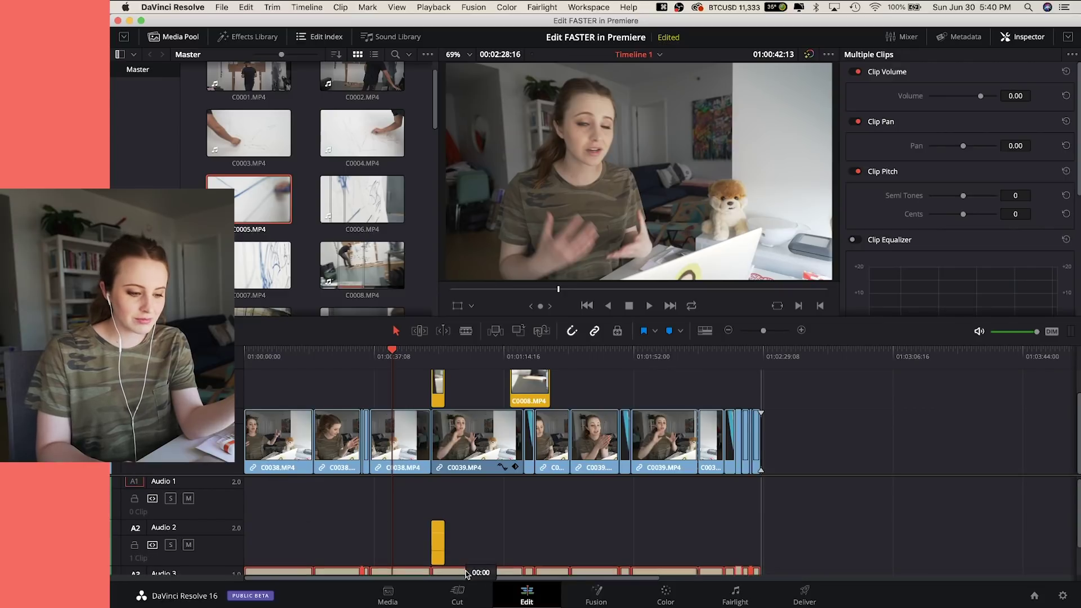
- Ripple-trim C0039's head at the C0038/C0039 edit until it snaps to the playhead
click(556, 504)
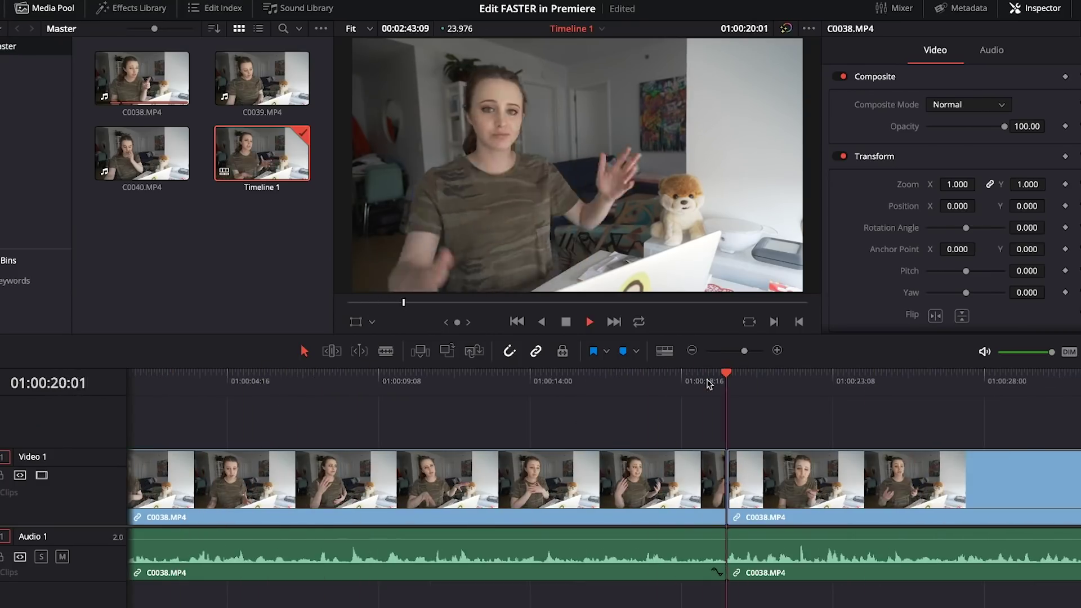
click(552, 376)
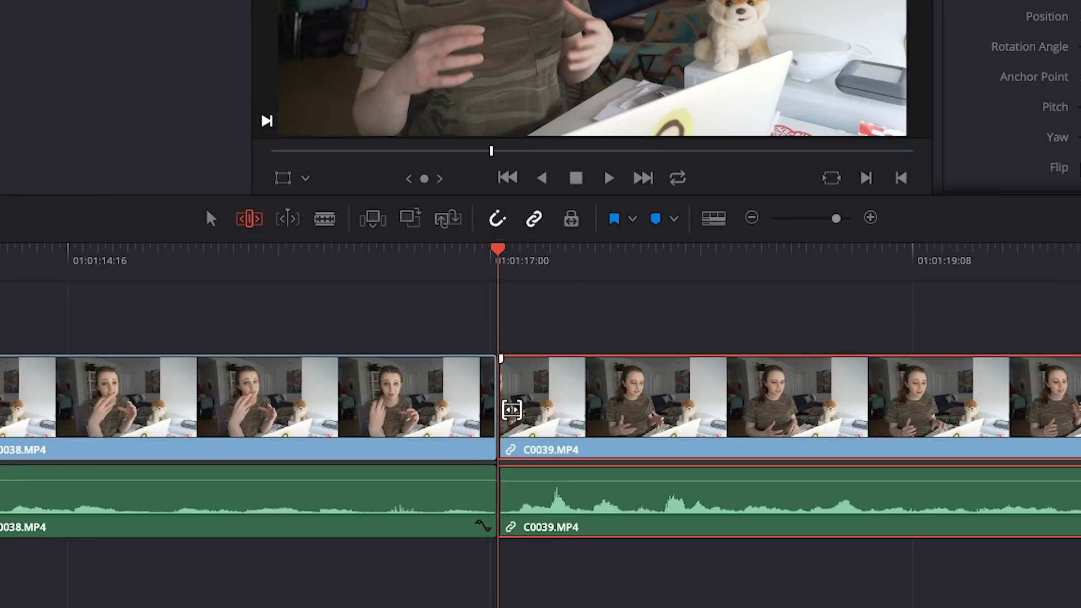
click(501, 411)
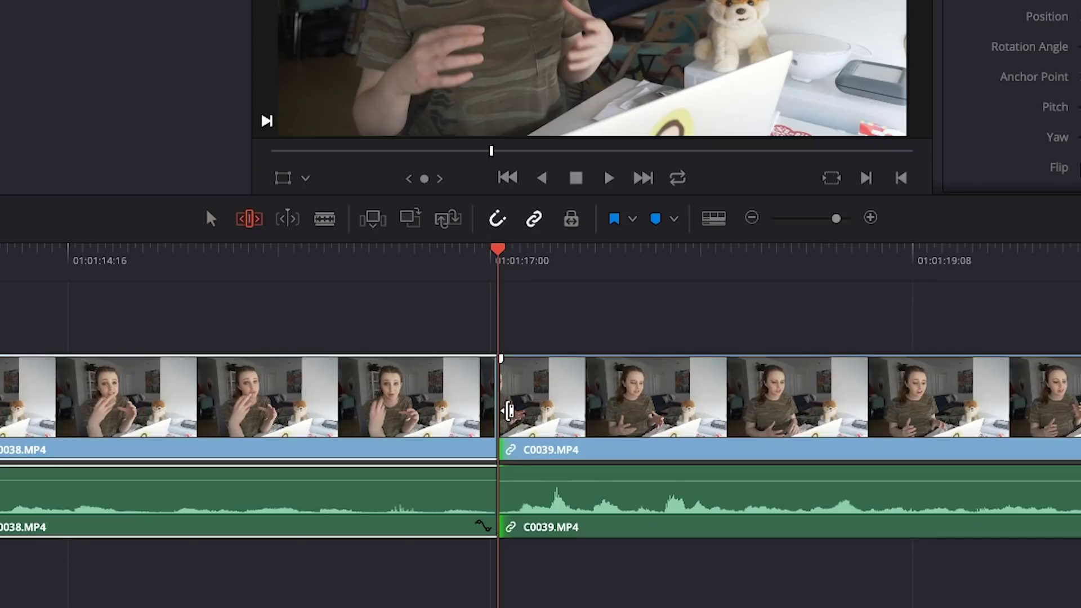
drag(523, 319, 524, 319)
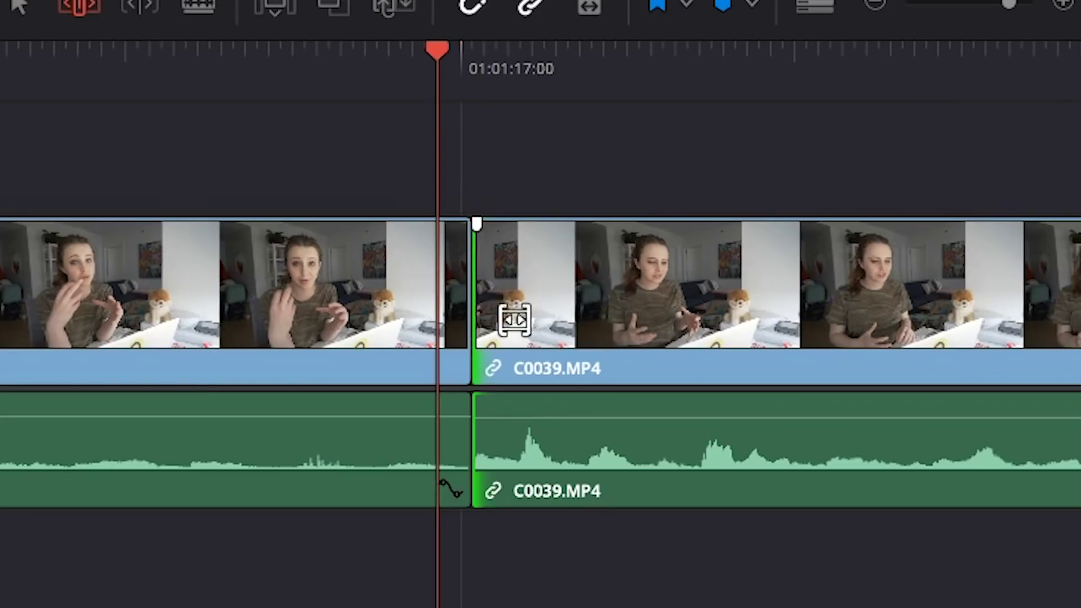
drag(449, 319, 428, 322)
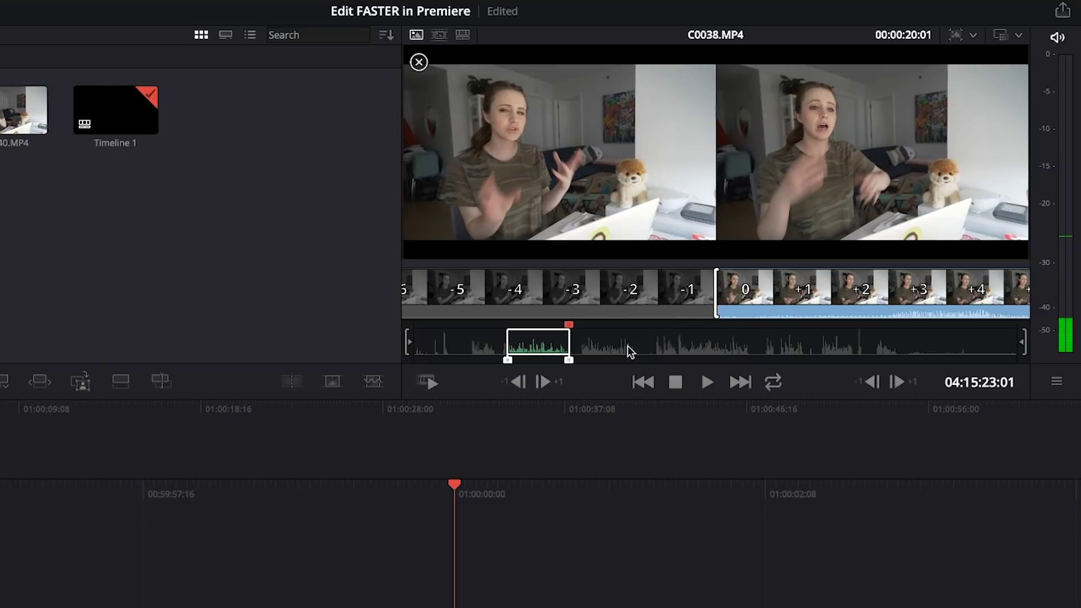
- Nudge the edit one frame, blade C0040 in two, and jump the playhead to the cut
drag(725, 301, 710, 294)
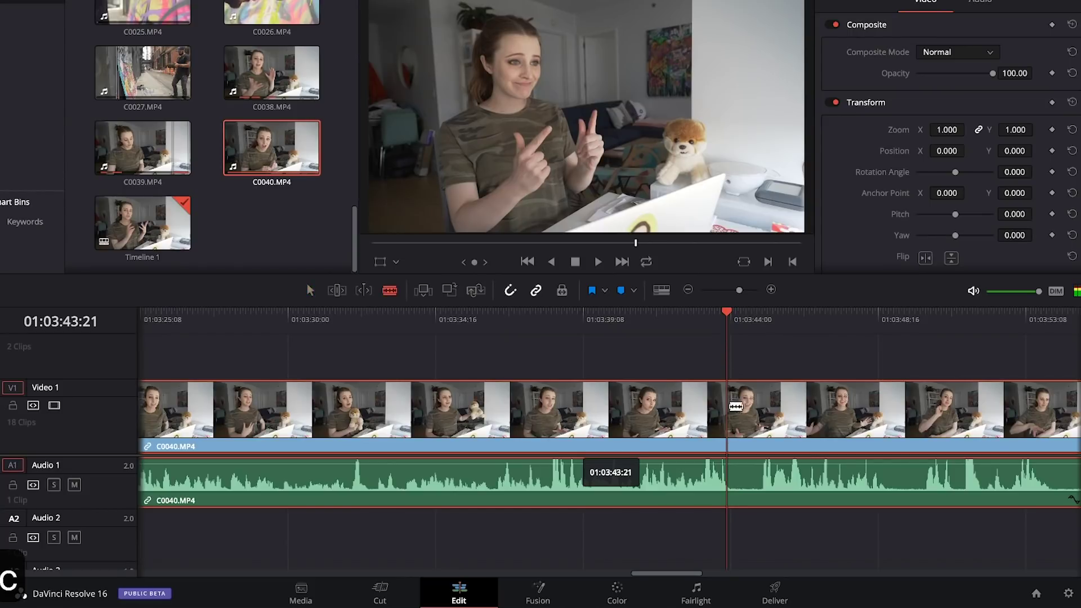
click(733, 409)
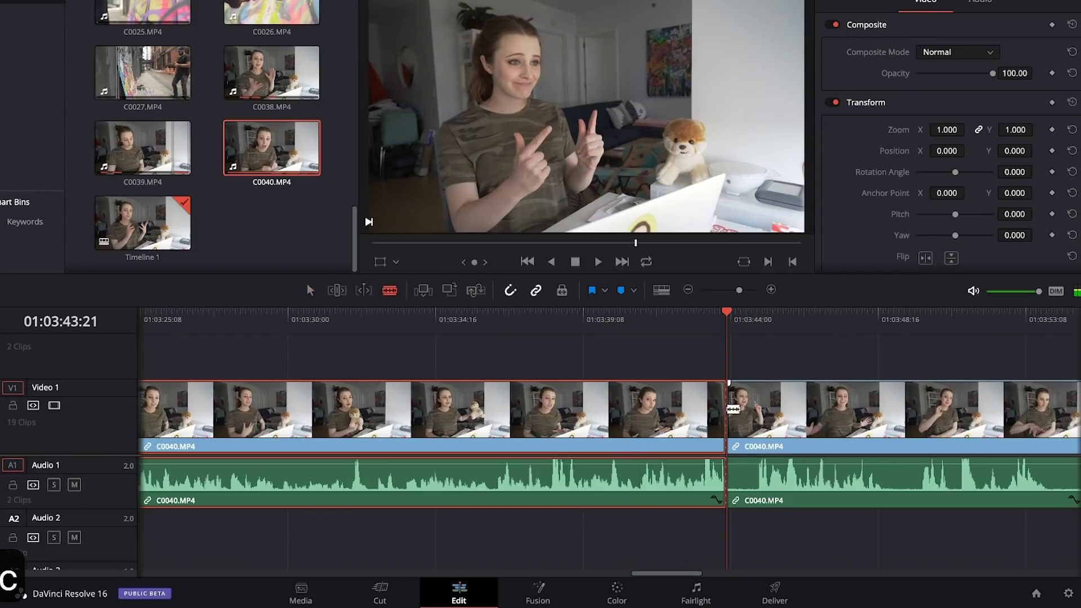
key(a)
drag(735, 320, 758, 334)
key(q)
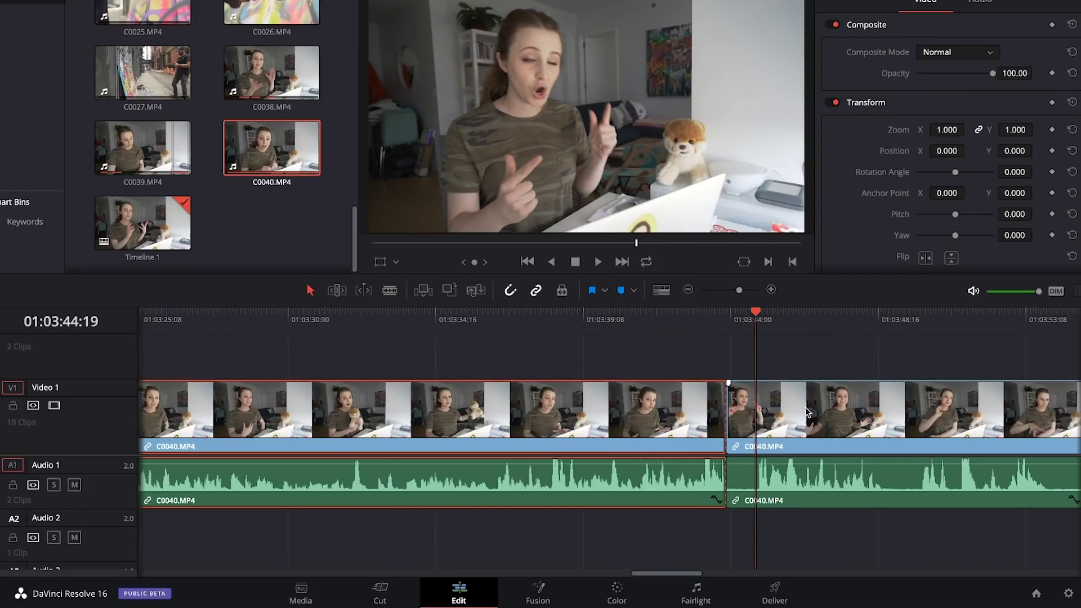
click(806, 407)
key(Up)
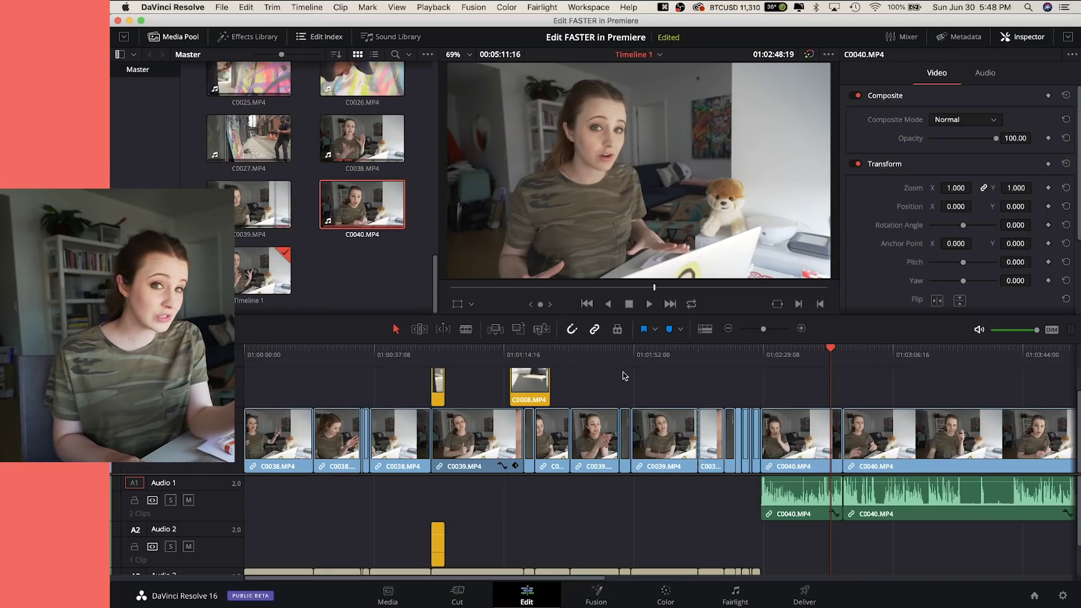
- On the Cut page, mark in and out points on C0023 and place it on top on track 2
click(458, 594)
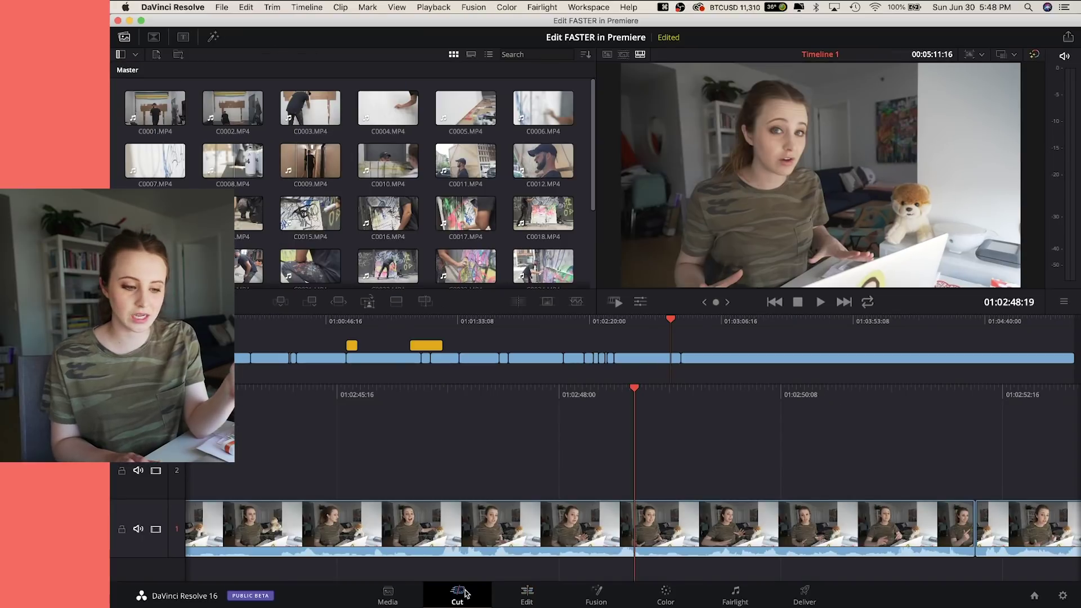
key(j)
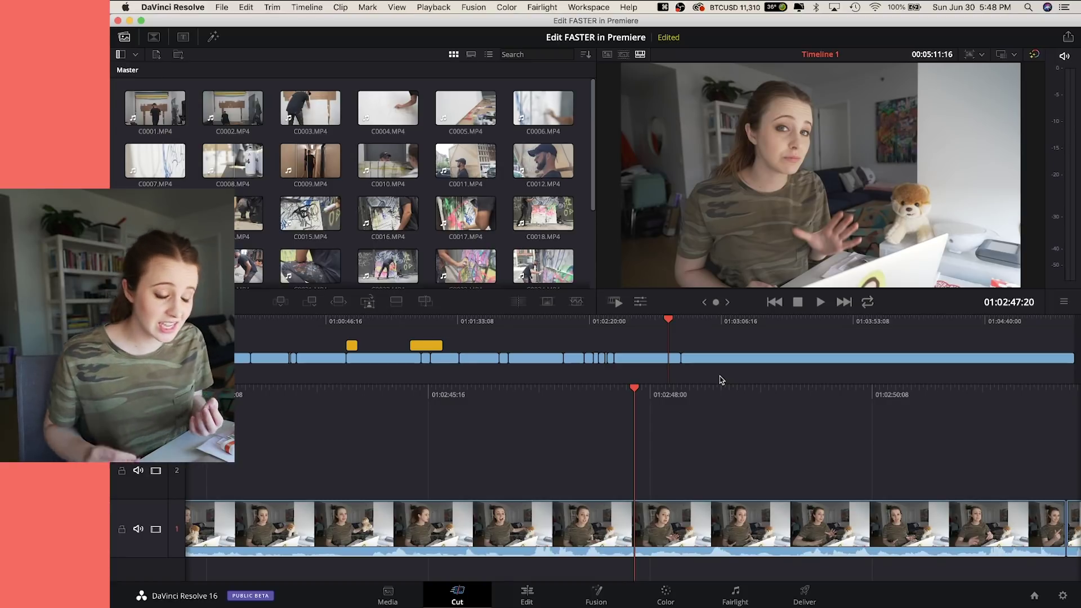
click(466, 266)
drag(666, 274, 870, 277)
key(e)
key(r)
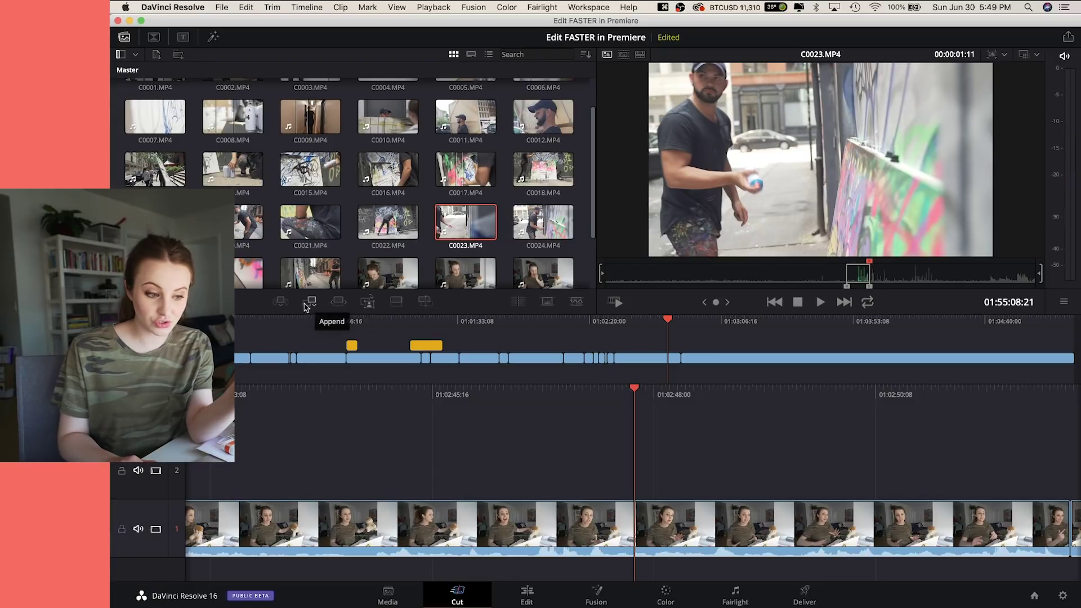
click(368, 303)
- Return the viewer to the timeline and select the C0023 overlay on track 2
click(563, 396)
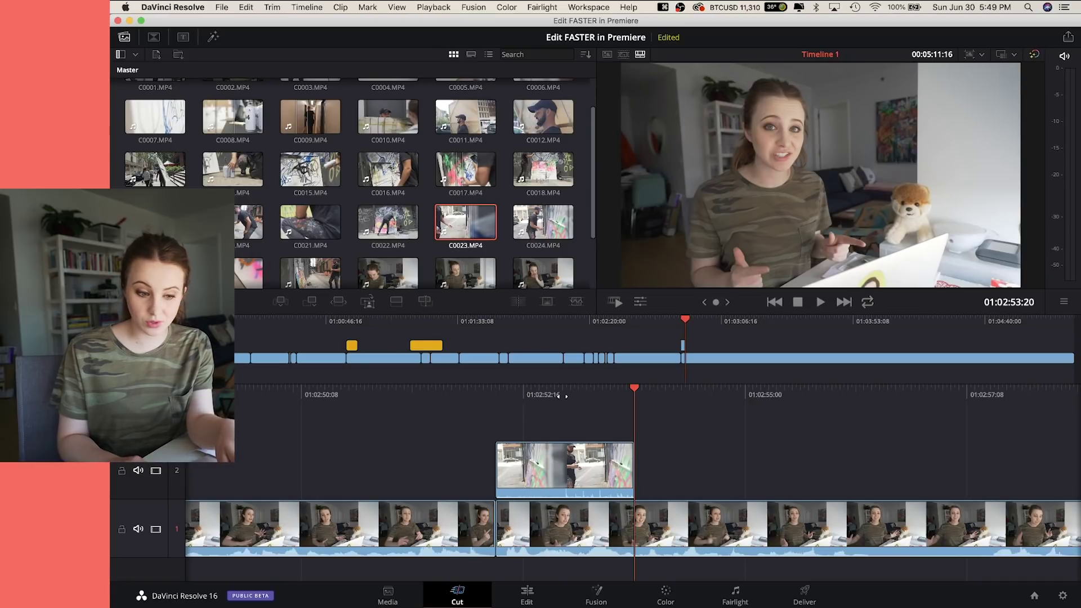
drag(541, 396, 637, 396)
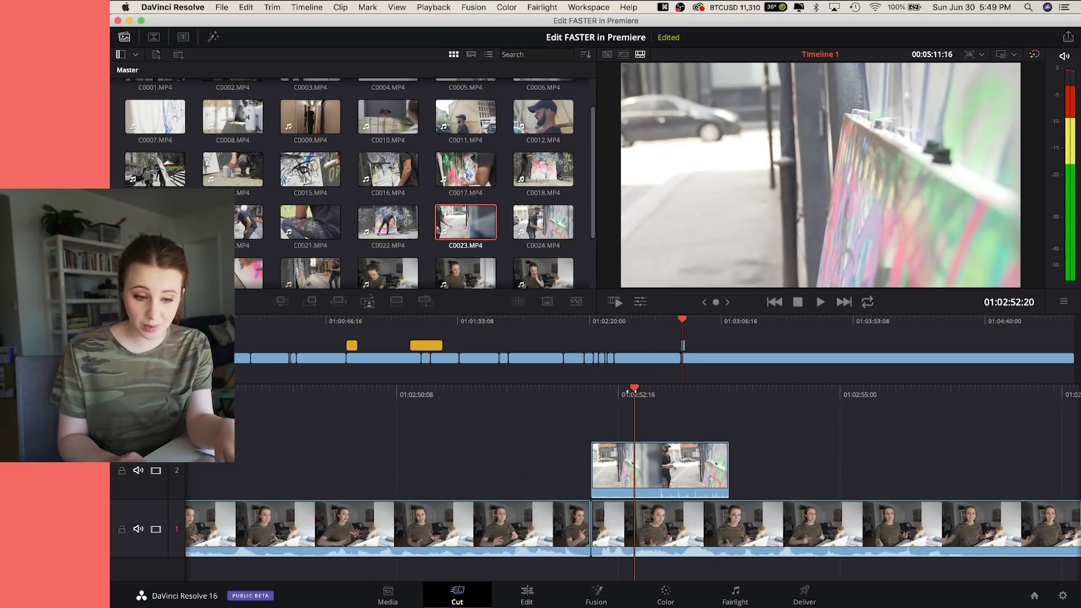
click(672, 460)
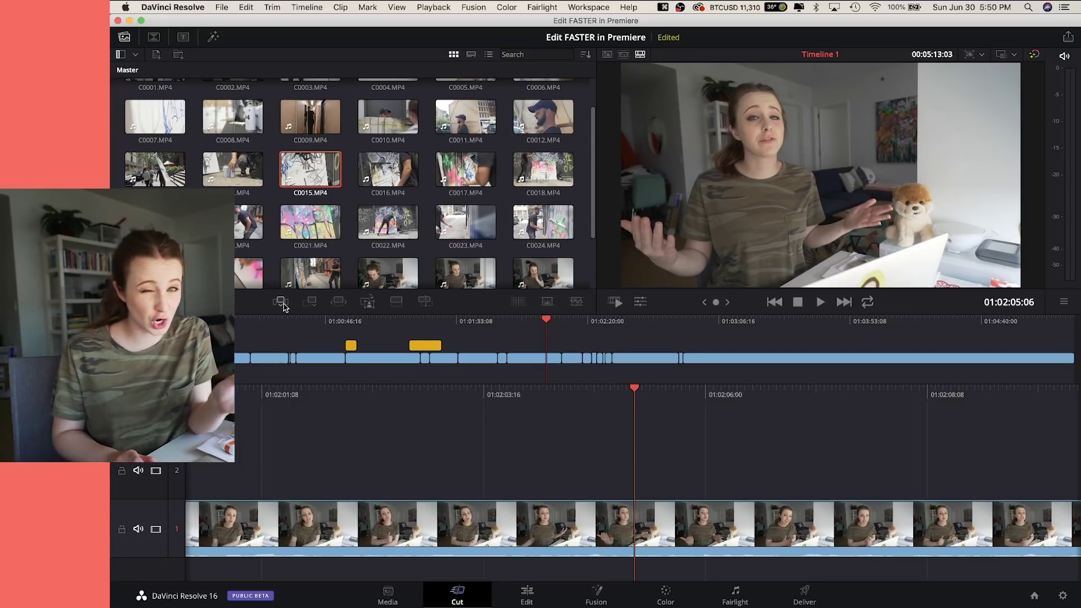
drag(547, 320, 560, 319)
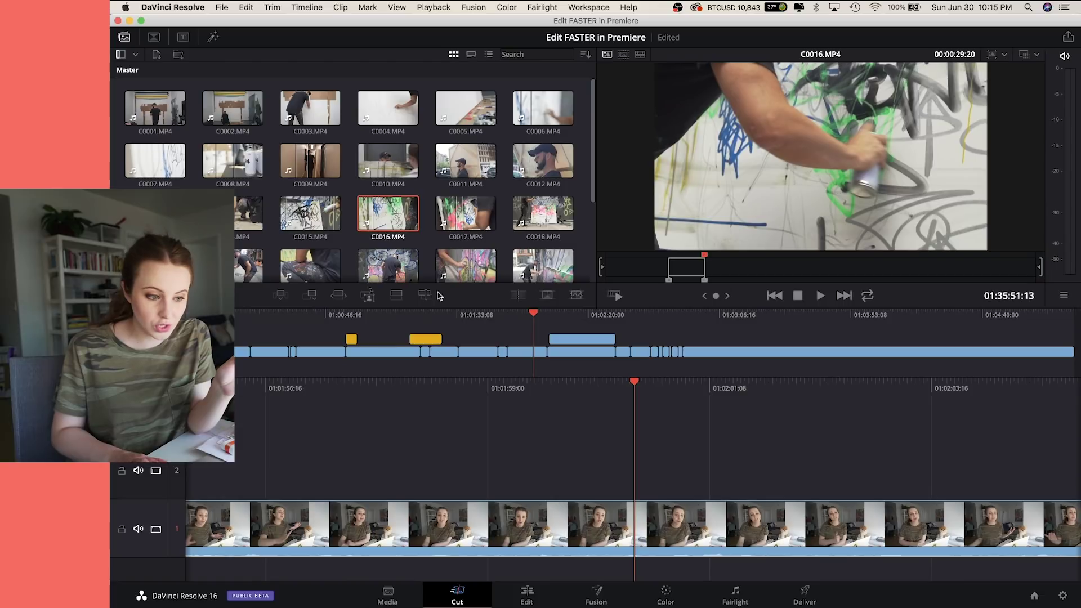
- Smart-insert C0016 at the playhead and drag the cut after it to the right
click(280, 295)
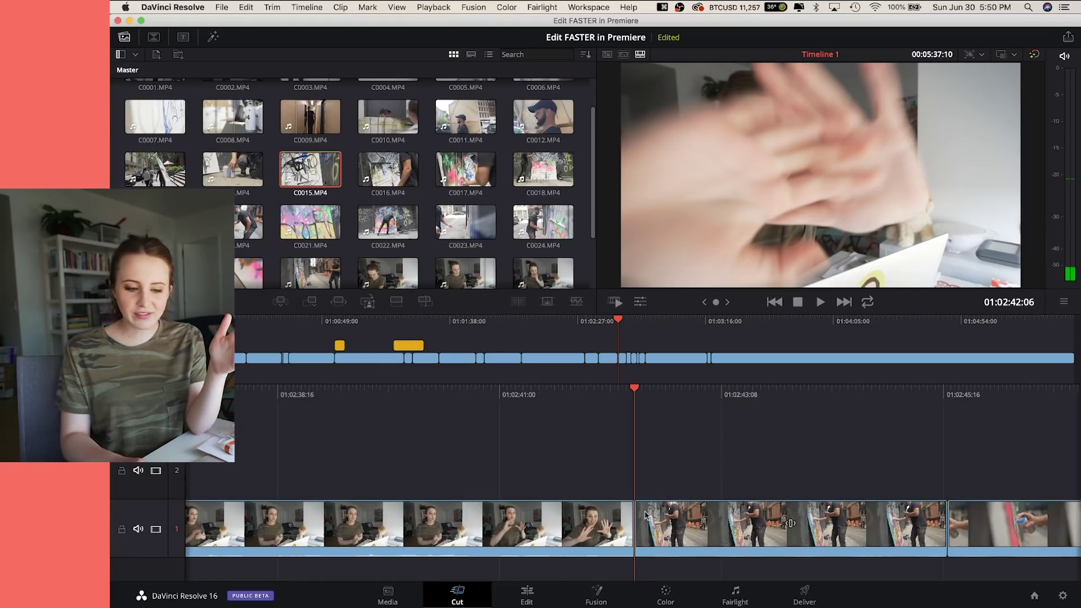
drag(642, 524, 663, 536)
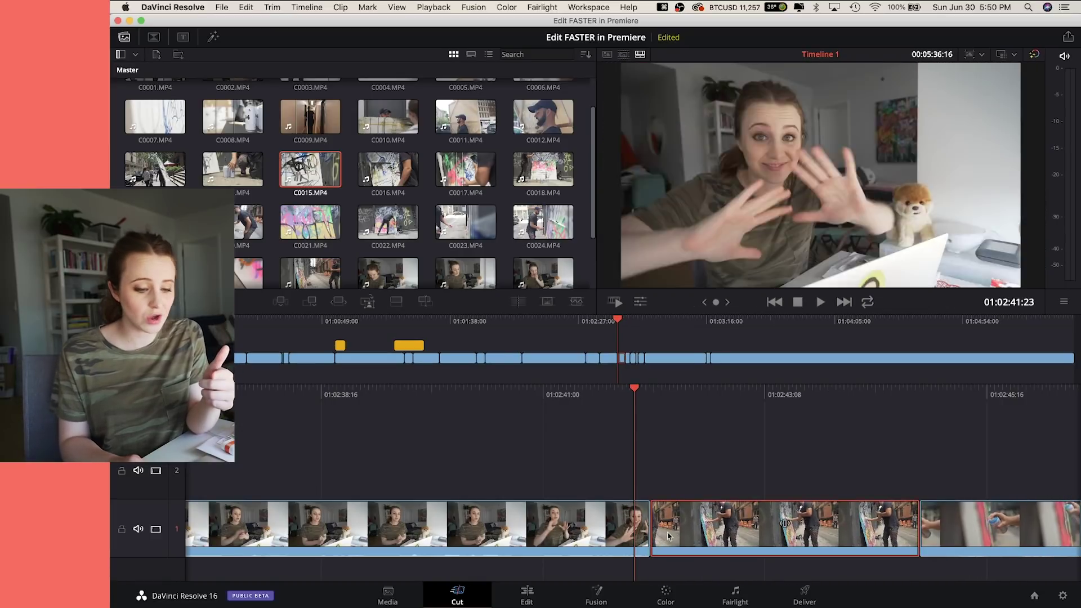
click(684, 536)
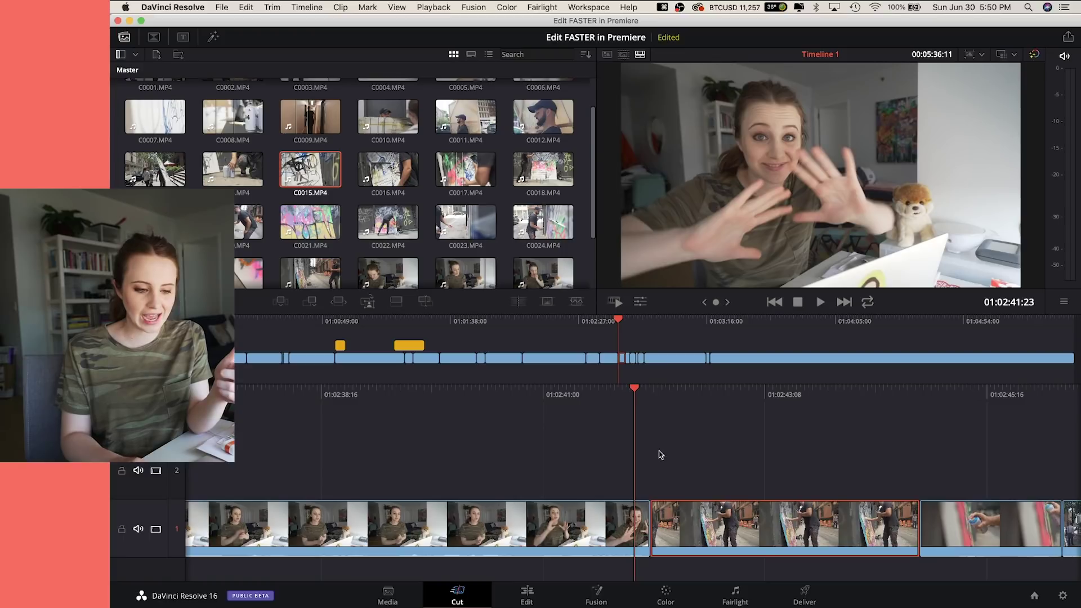